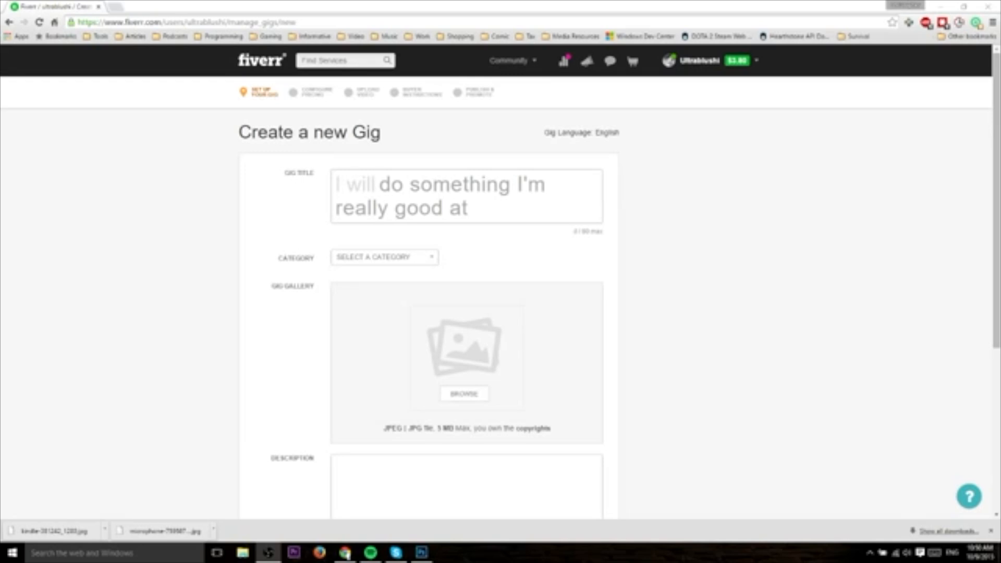
mouse_move(380, 241)
mouse_move(758, 66)
left_click(747, 118)
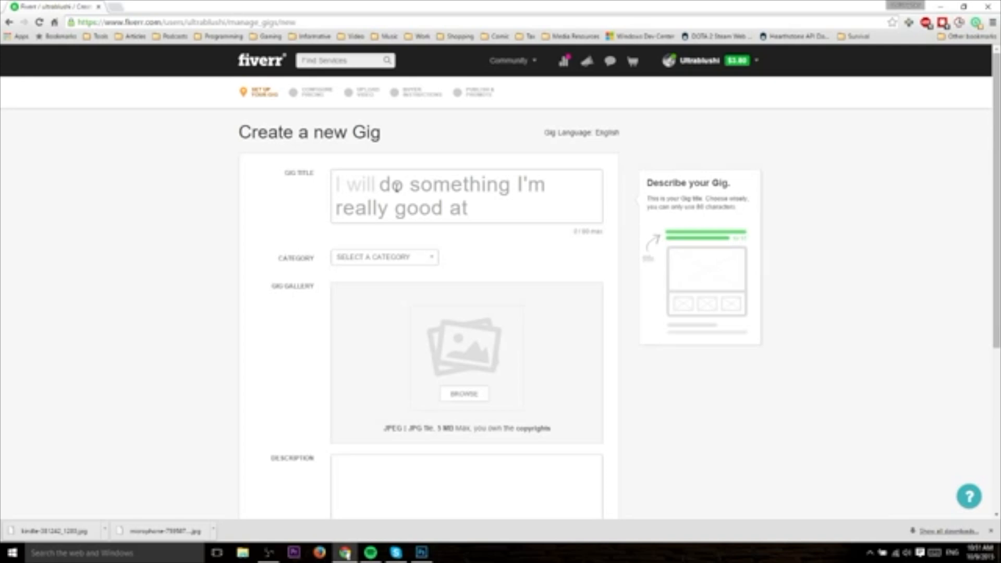
Step: Enter the gig title as "create an eBook Cover for your book"
left_click(396, 186)
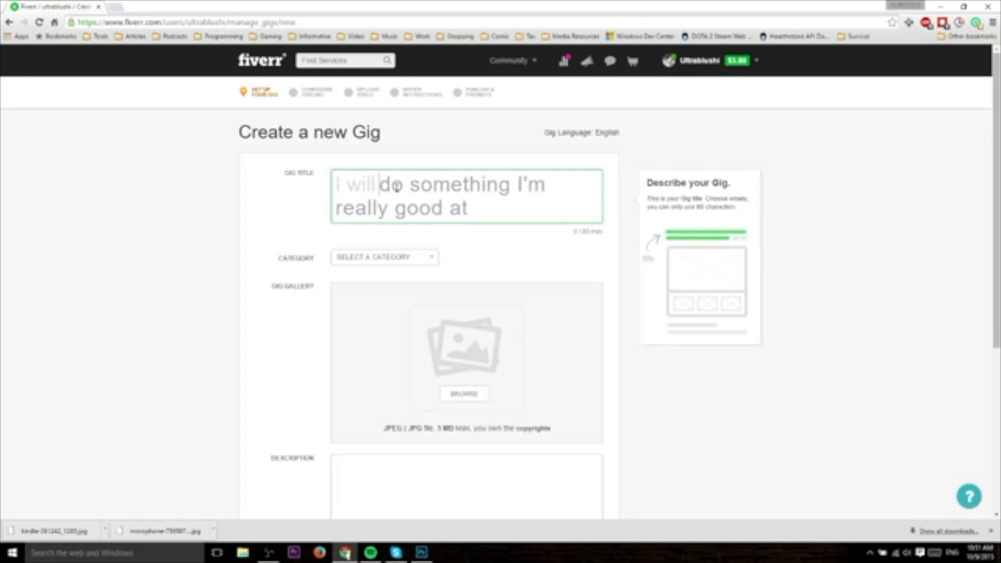
type("create ")
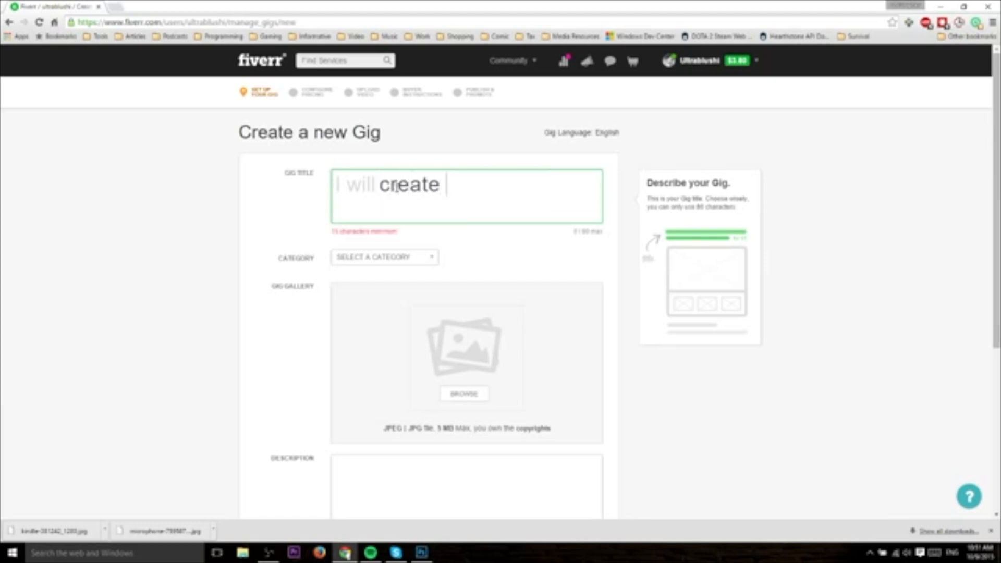
type("an eBook ")
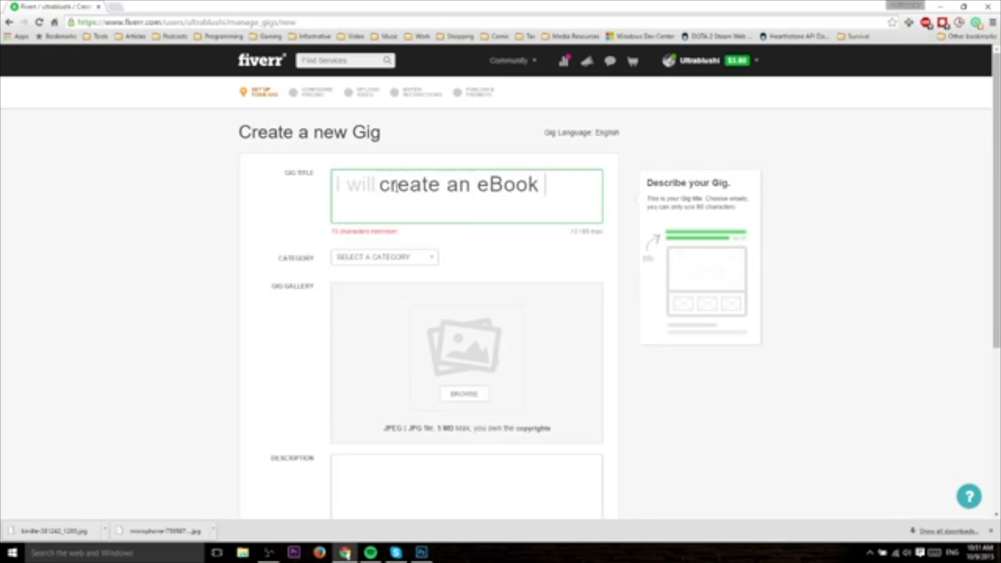
type("Cover for your book")
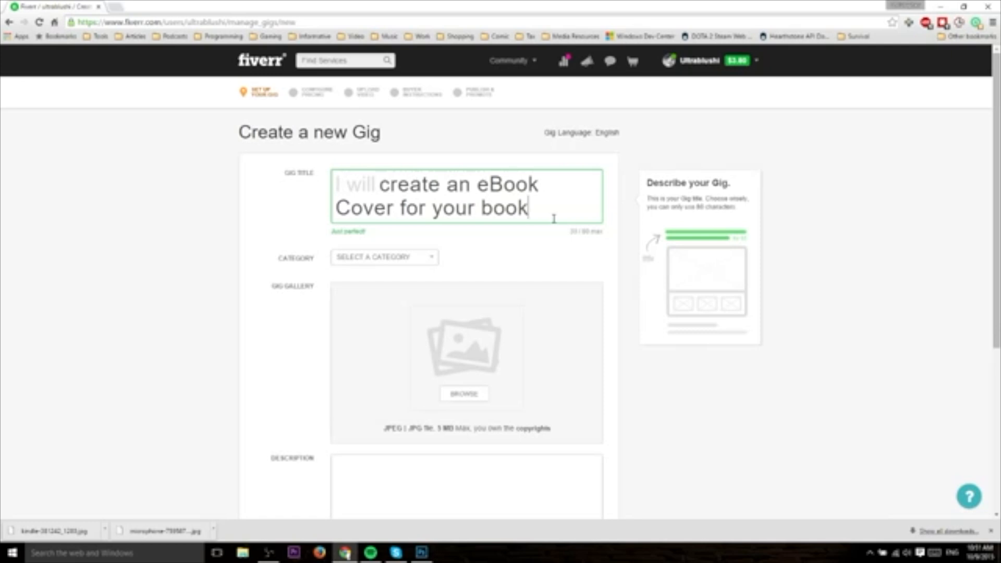
Step: Set the gig category to Graphics & Design with the subcategory Book Covers & Packaging
scroll(553, 218, "down", 5)
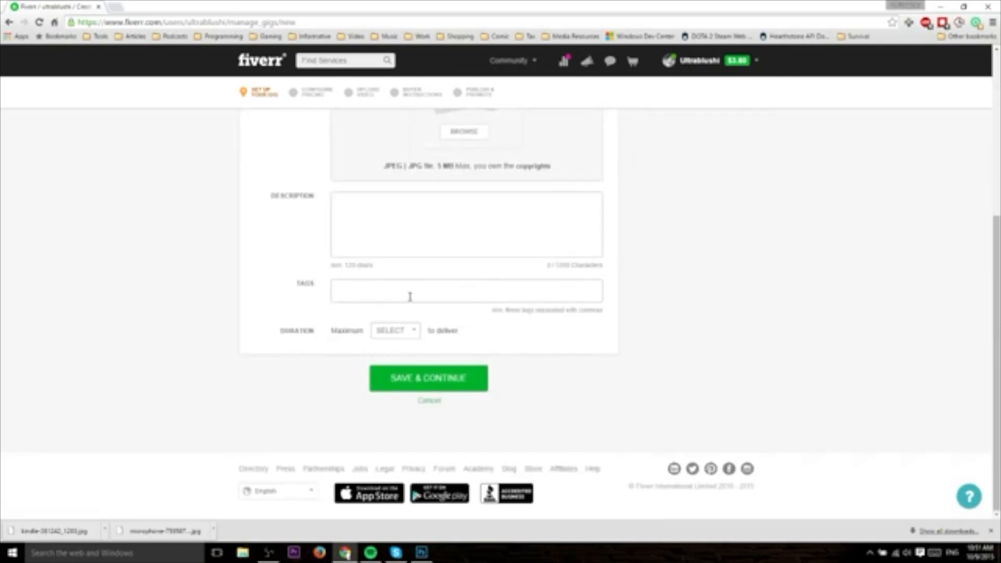
scroll(242, 275, "up", 5)
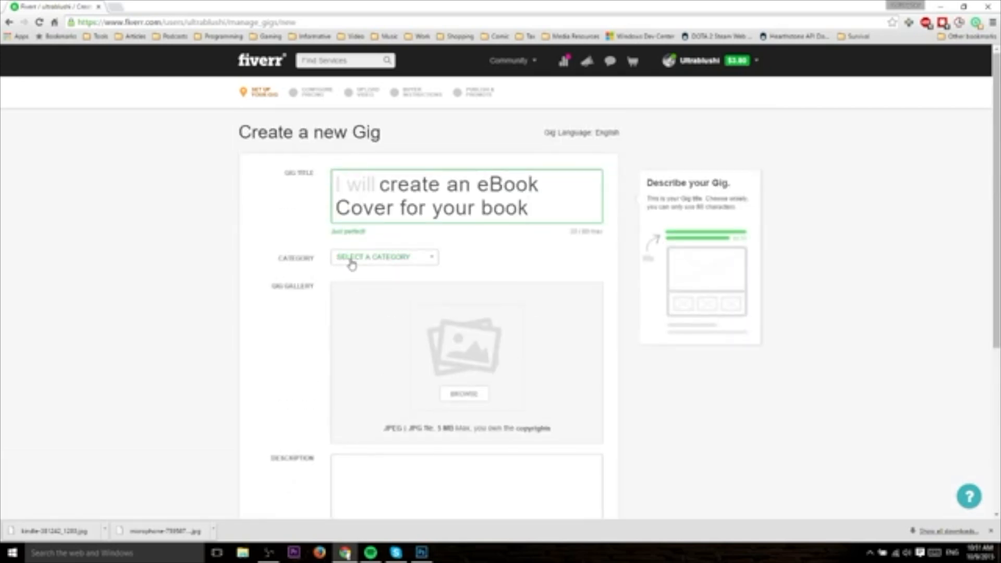
left_click(351, 262)
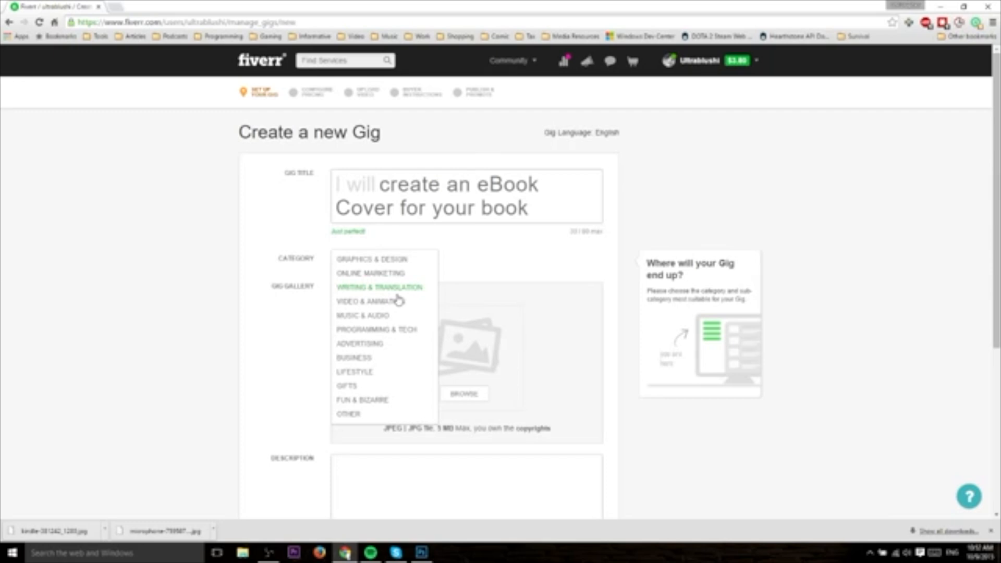
left_click(409, 260)
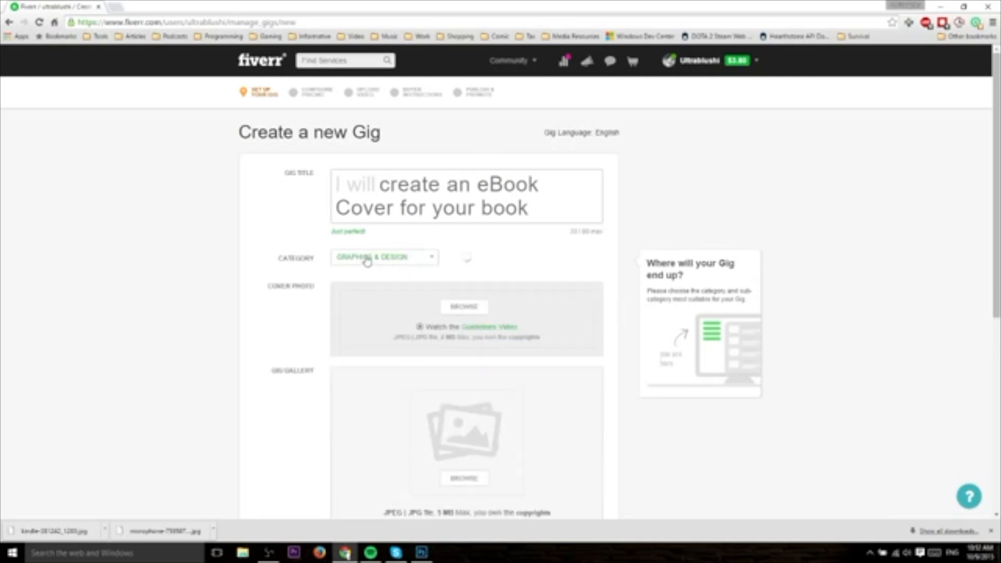
left_click(502, 261)
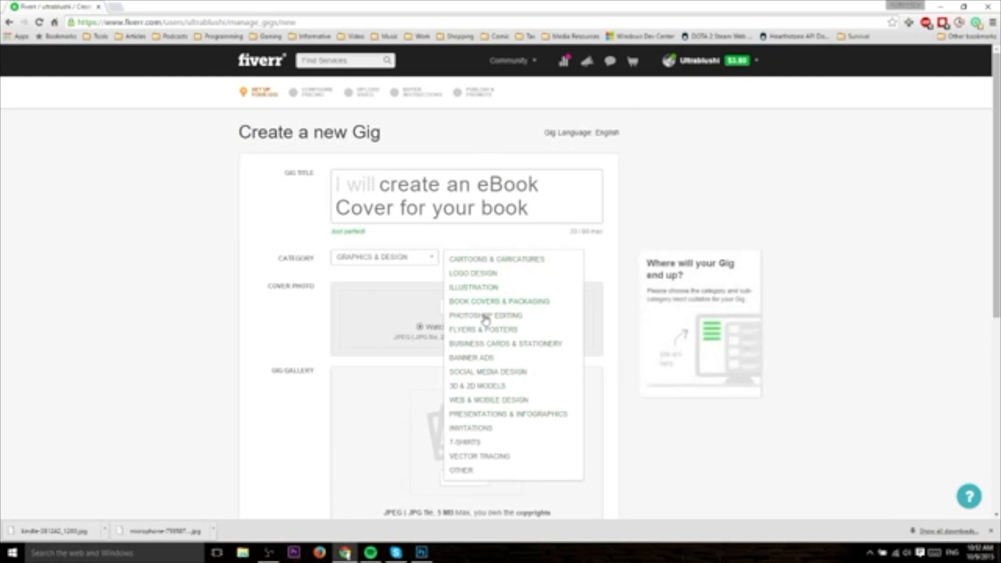
left_click(527, 303)
Step: Review the cover photo and gig gallery sections, including their file format, size and copyright requirements
scroll(612, 285, "down", 4)
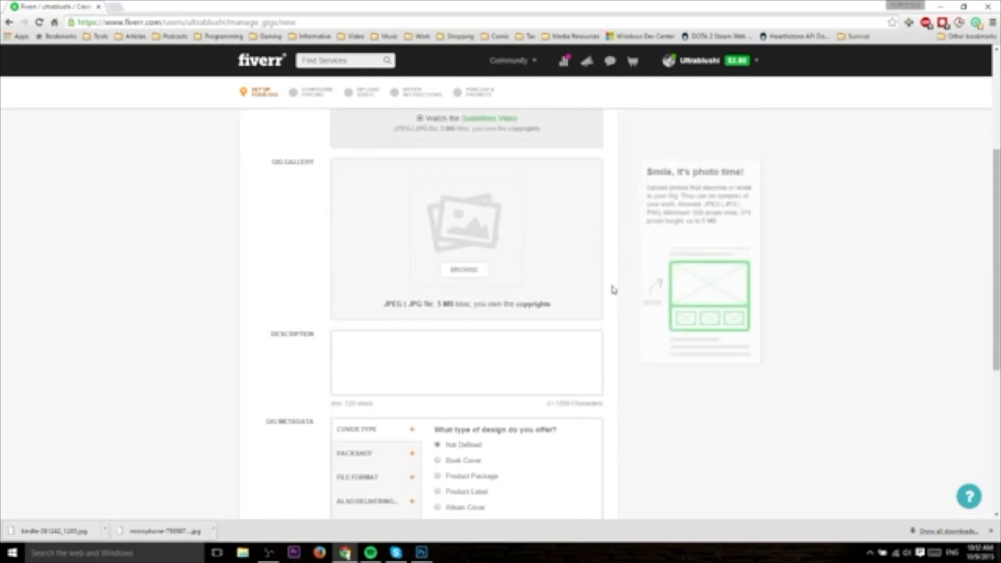
scroll(613, 290, "down", 1)
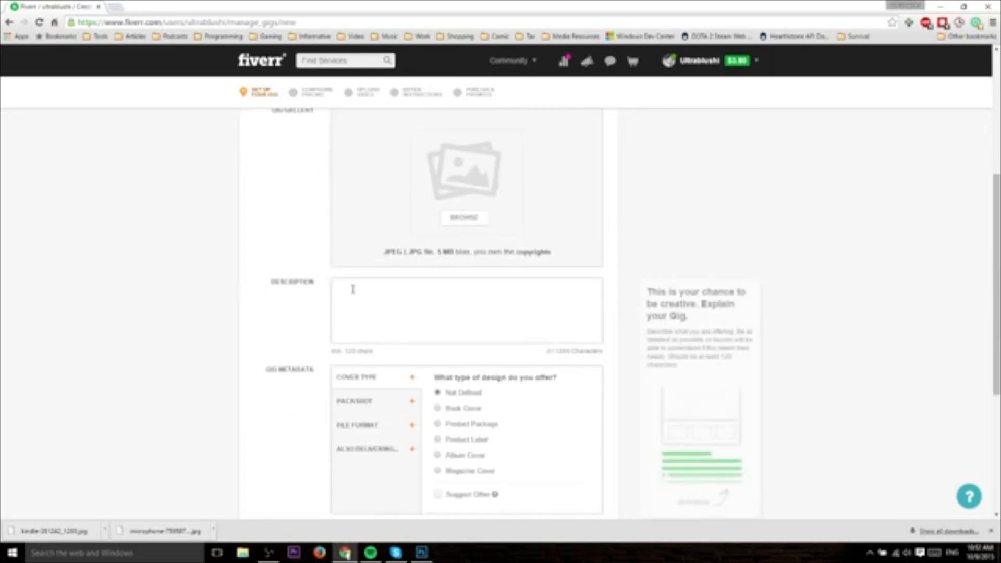
scroll(344, 217, "up", 2)
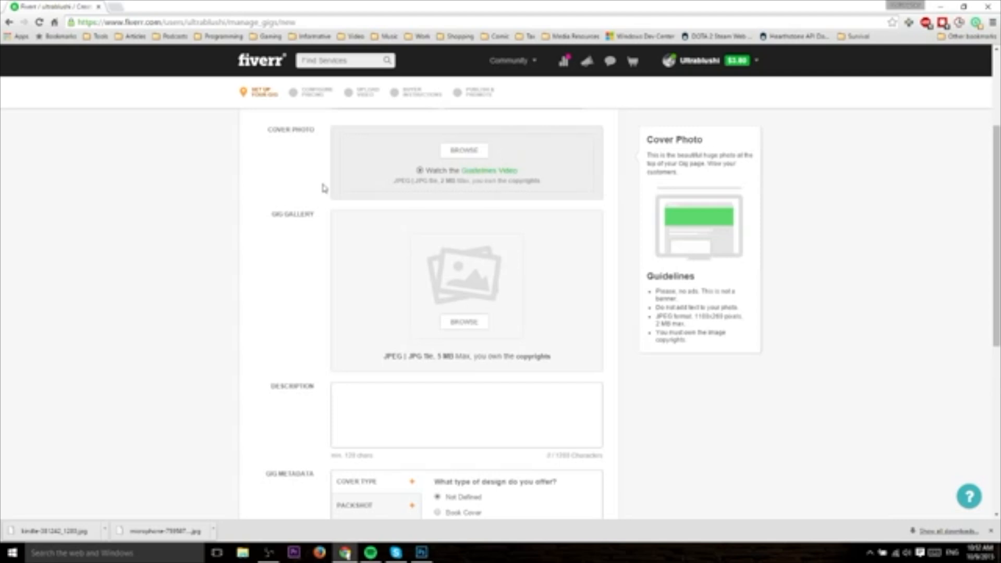
left_click_drag(394, 181, 411, 181)
left_click_drag(416, 181, 424, 181)
left_click(449, 188)
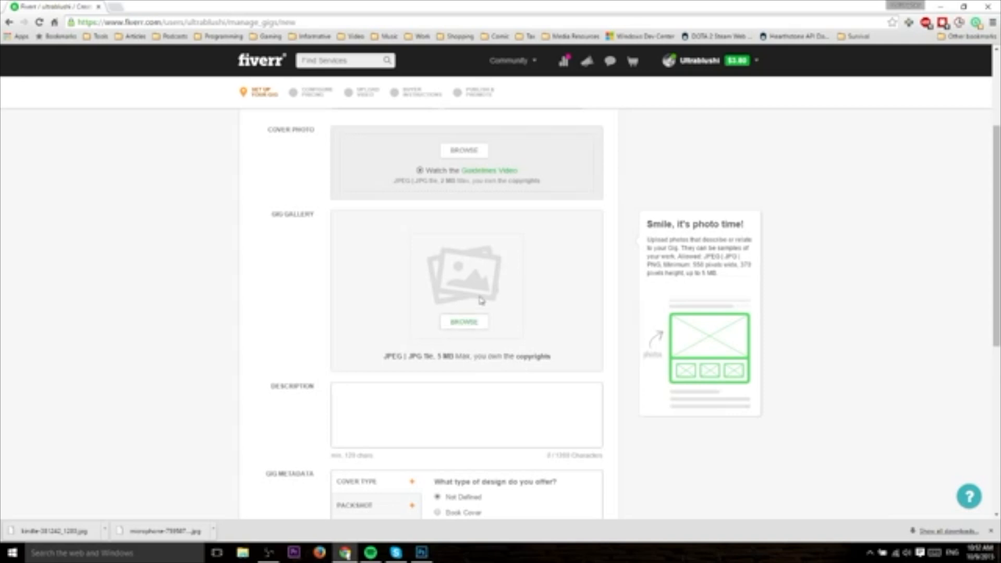
scroll(388, 258, "down", 1)
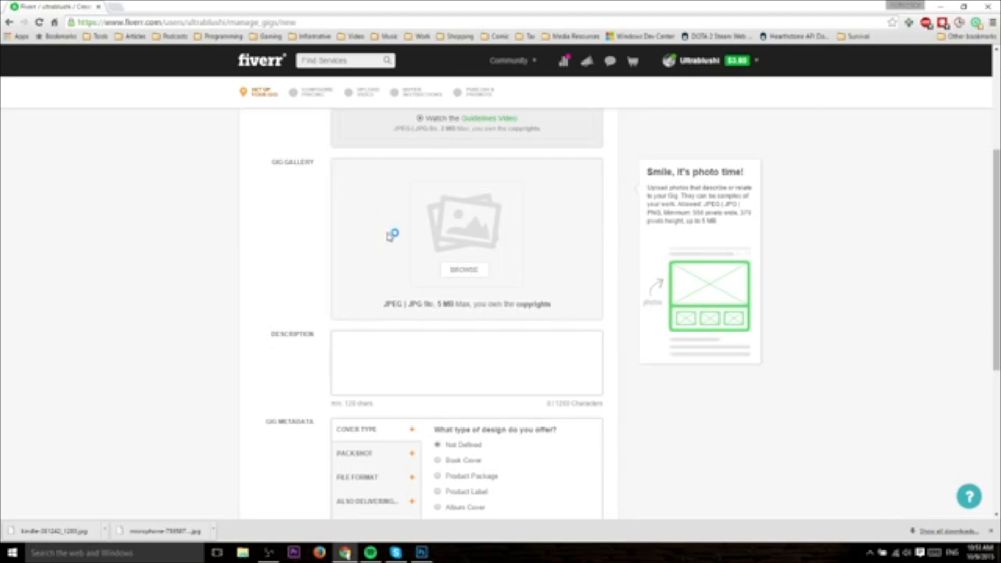
scroll(465, 282, "down", 1)
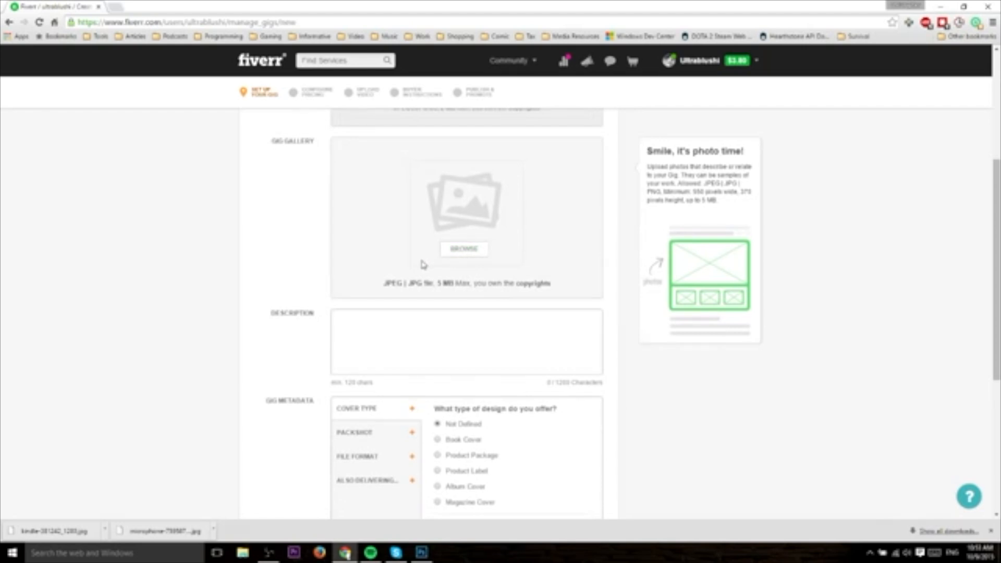
Step: Write "I'll create an ebook cover" as the gig description
left_click(424, 331)
scroll(424, 331, "down", 1)
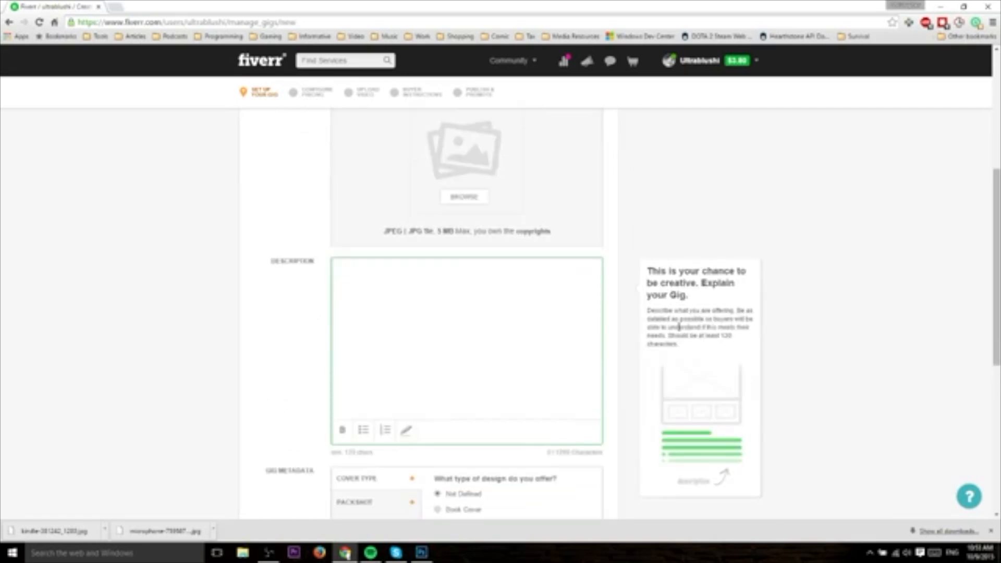
scroll(599, 299, "down", 1)
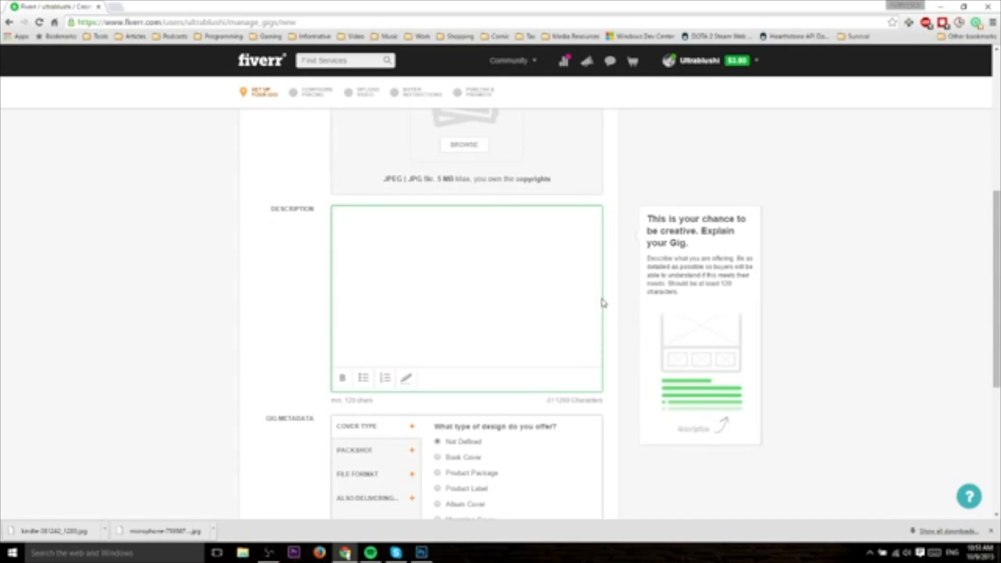
scroll(604, 302, "down", 2)
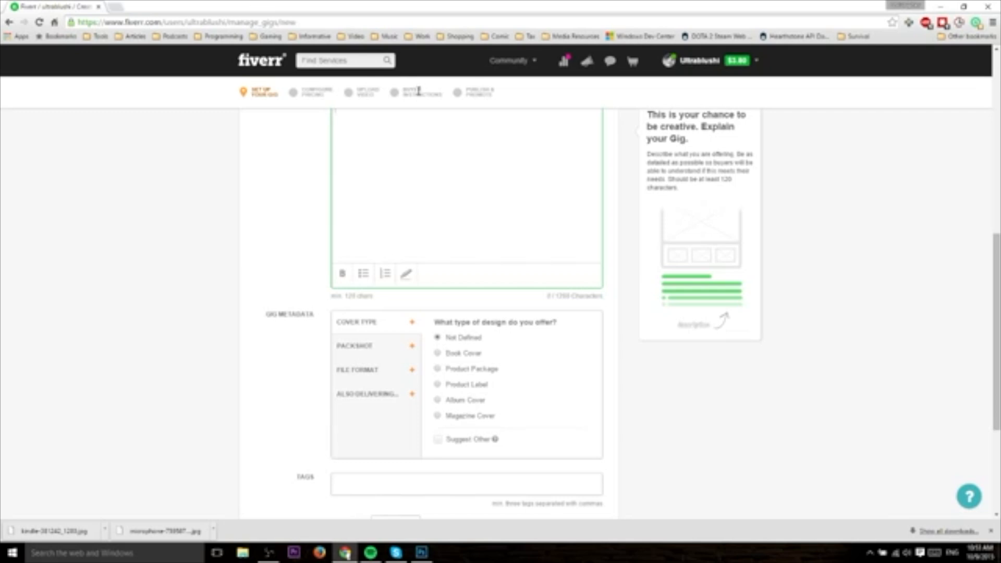
scroll(496, 208, "up", 2)
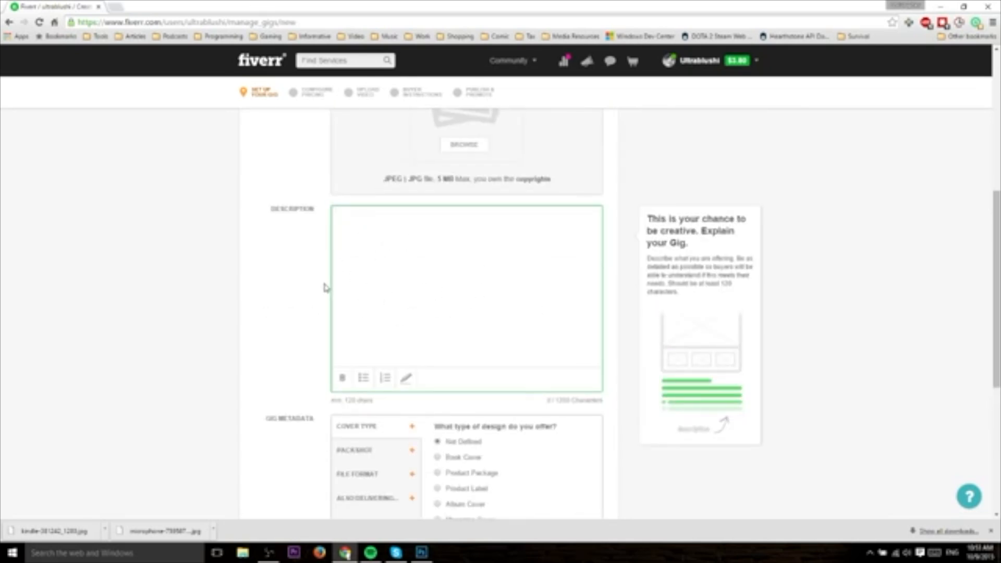
type("I'll create an ebook cover")
Step: In the gig metadata, set the cover type to Book Cover and the packshot to 2D Graphic
scroll(325, 286, "down", 2)
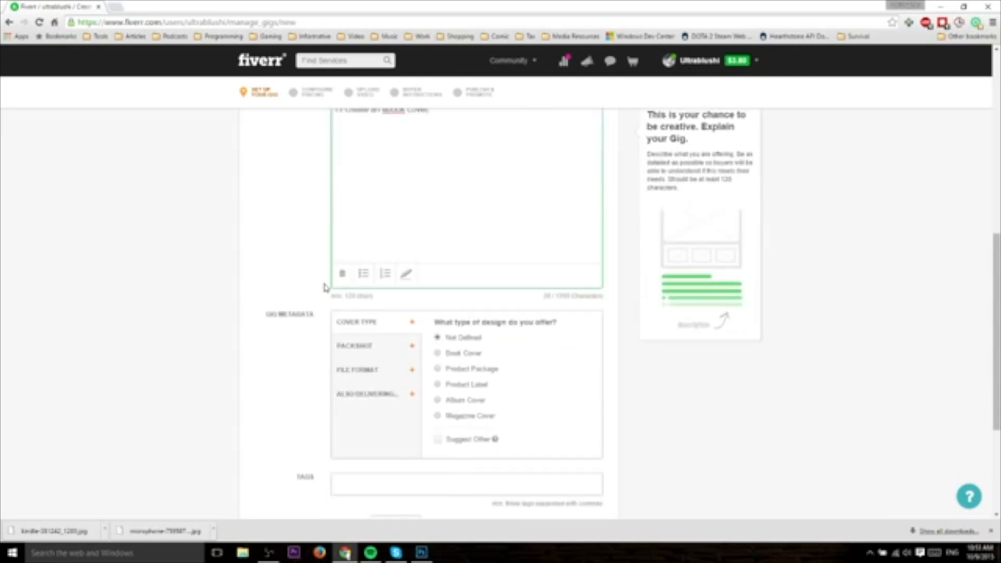
scroll(321, 243, "down", 1)
scroll(388, 124, "up", 2)
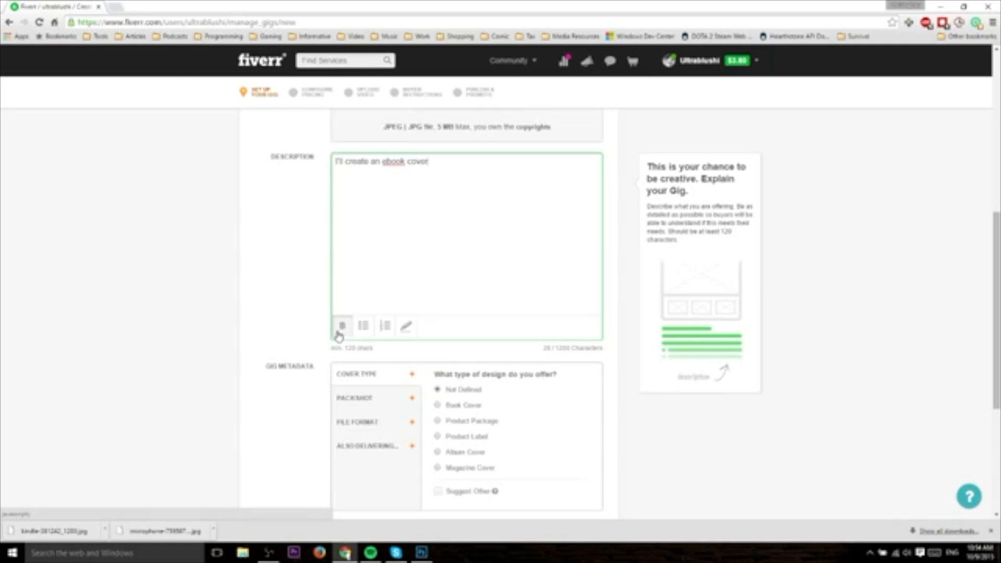
scroll(338, 335, "down", 2)
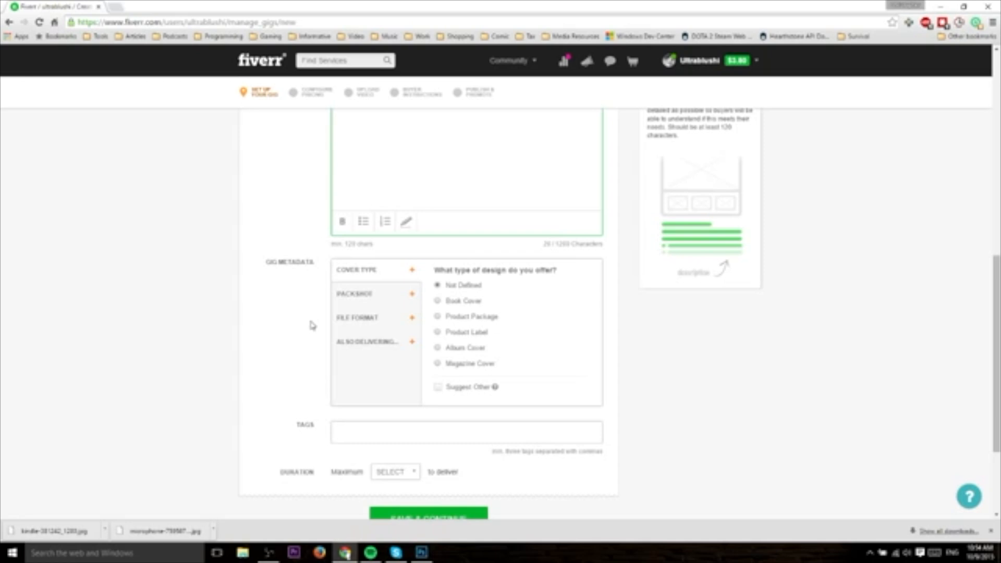
scroll(312, 325, "down", 1)
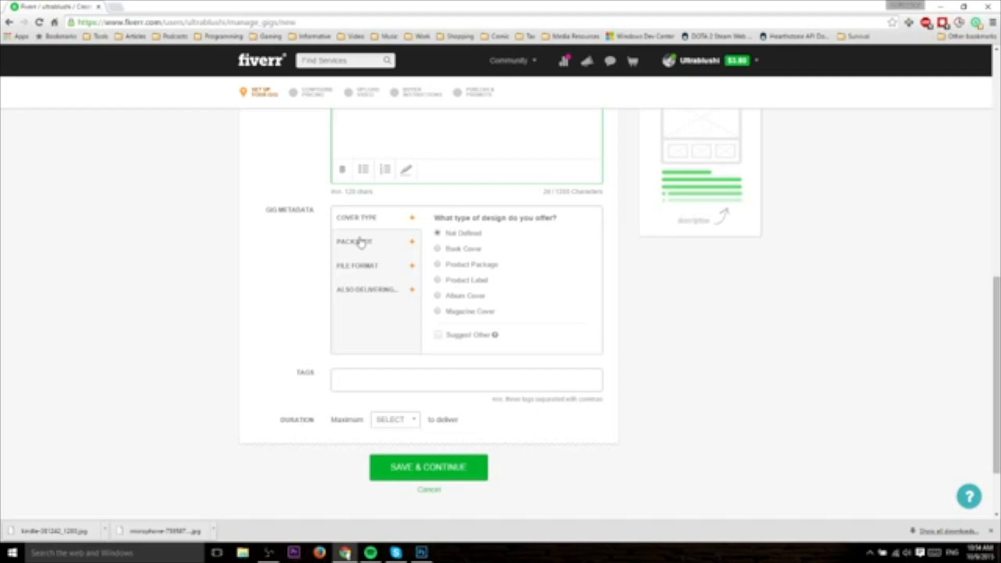
left_click(437, 251)
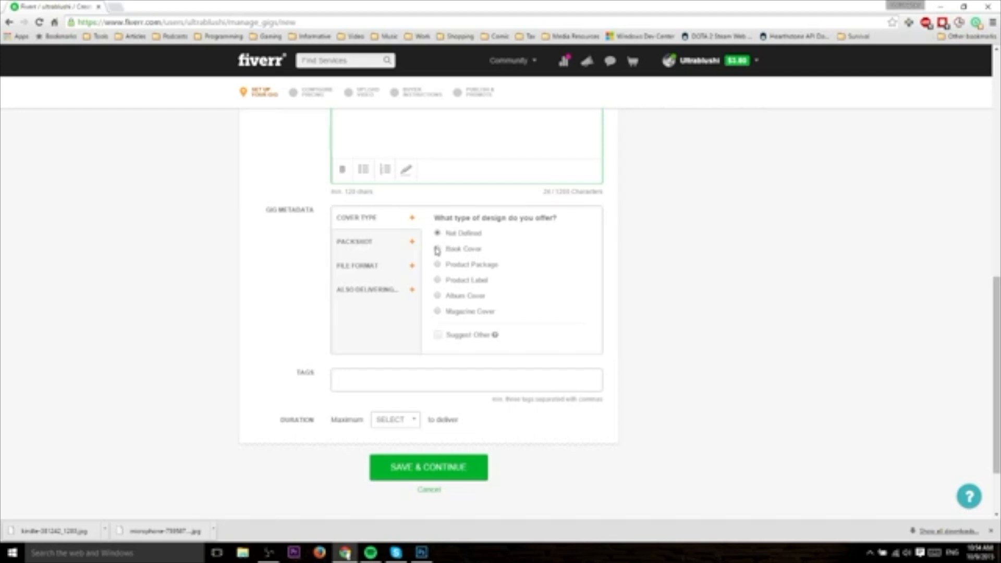
left_click(399, 249)
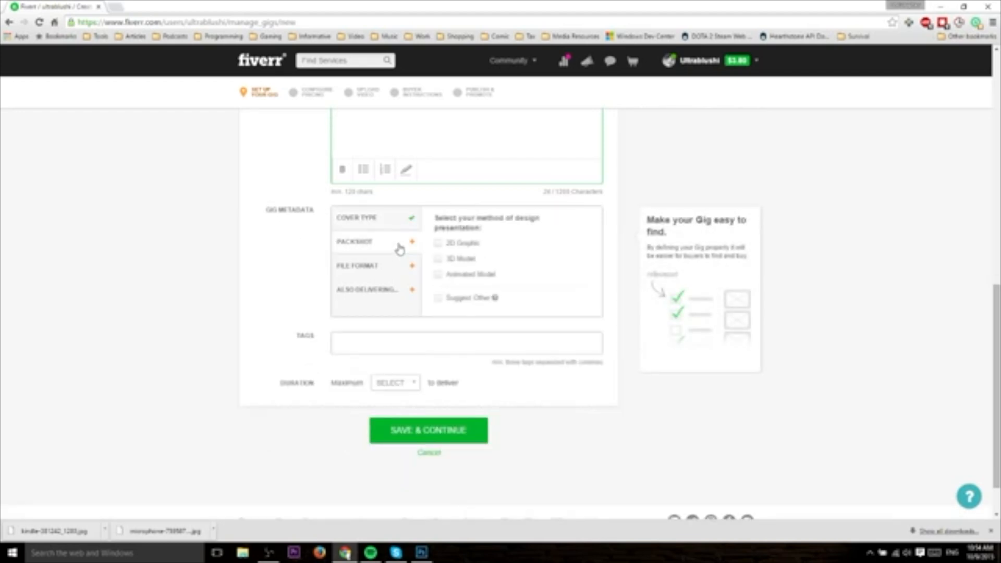
left_click(454, 247)
Step: Select JPG and PSD as the provided file formats, and include the Ready For Print and Web Publish Ready services
left_click(383, 274)
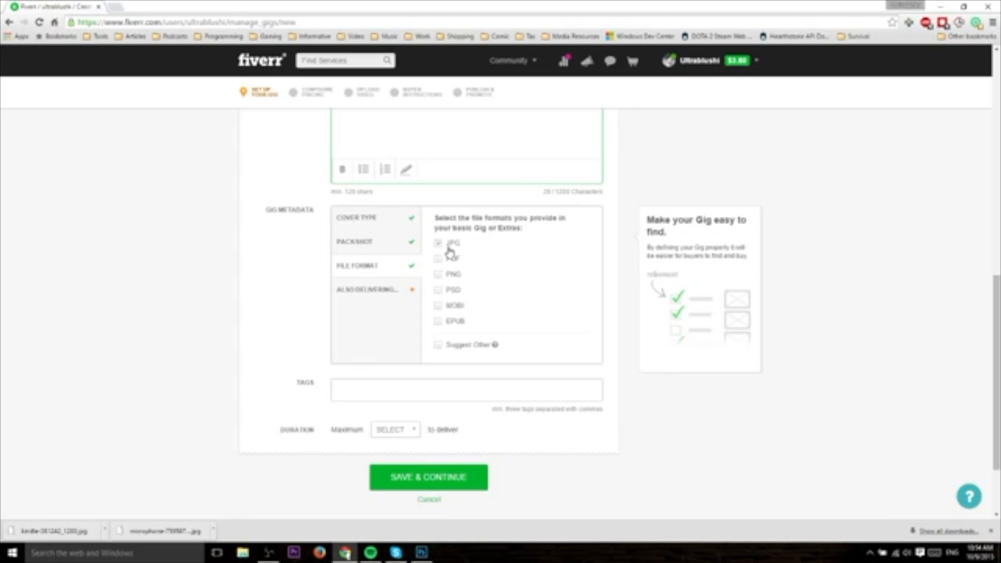
left_click(458, 292)
left_click(382, 292)
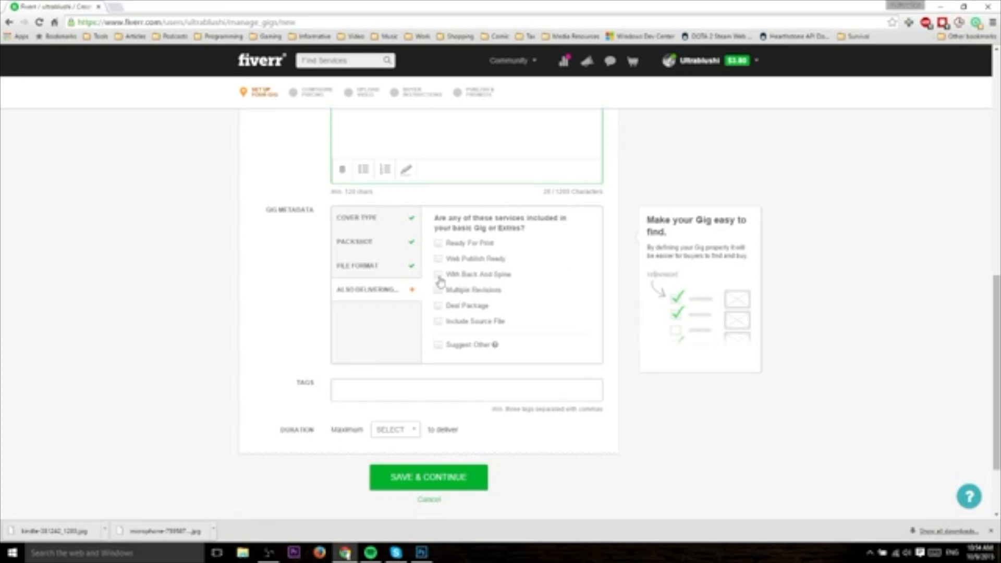
left_click(440, 260)
left_click(469, 248)
Step: Add the tags "ebook cover", "photoshop work" and "jpg export" to the gig
left_click(488, 392)
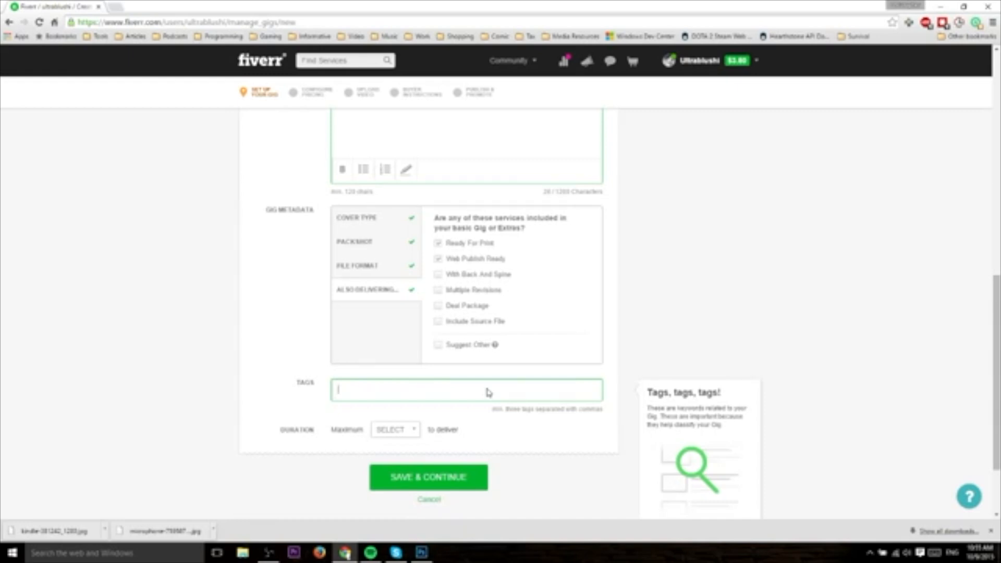
type("ebook cover")
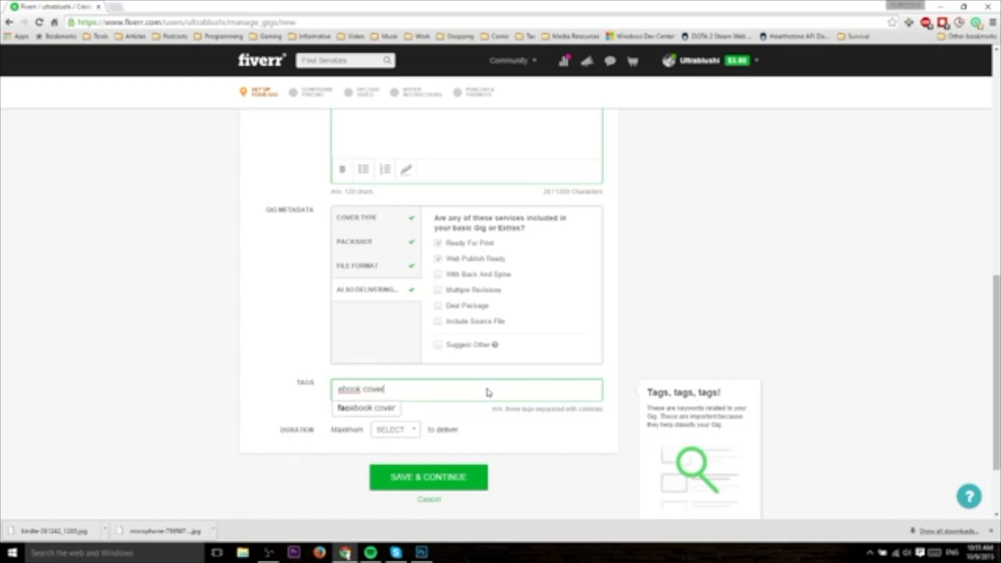
key("Return")
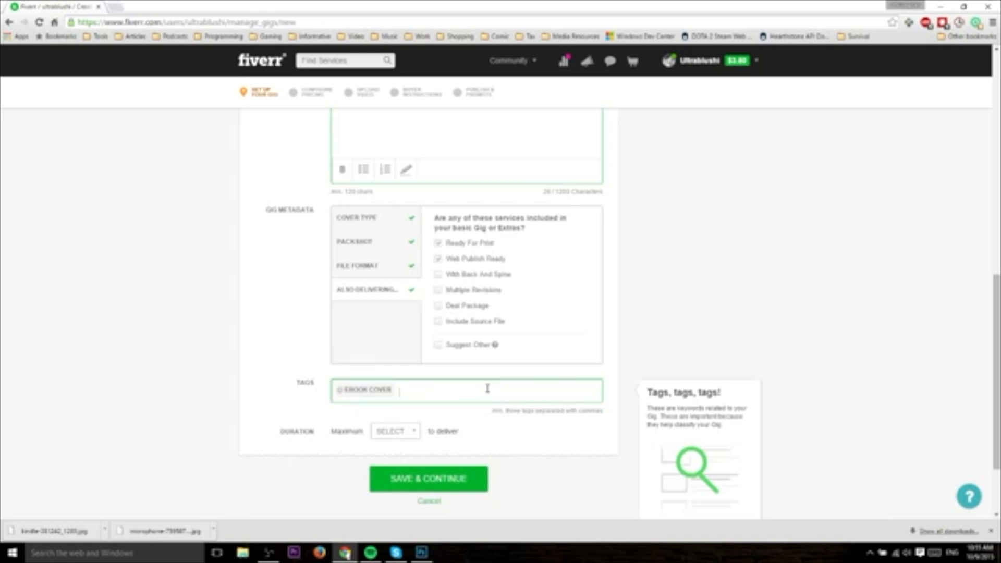
type("photoshop work")
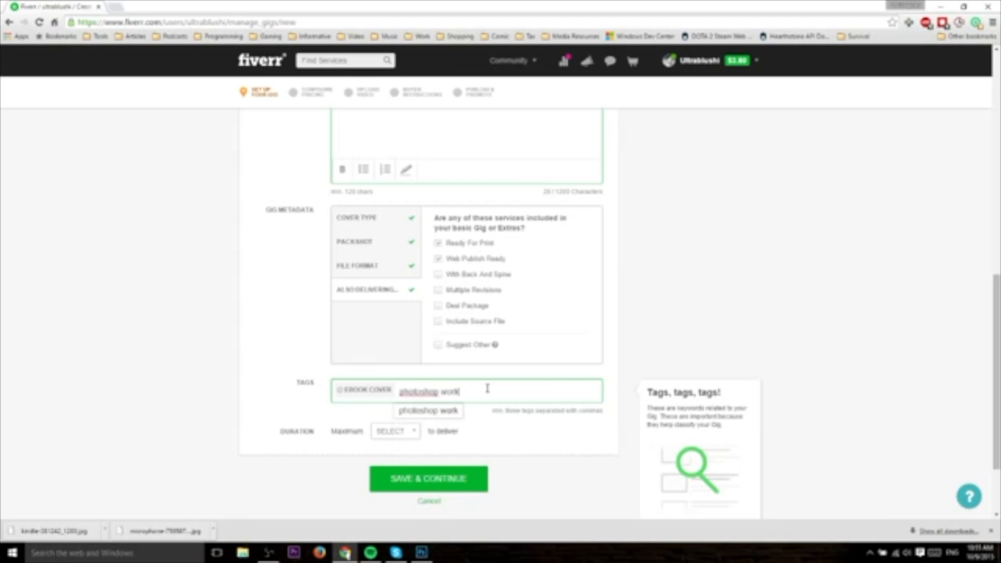
key("Return")
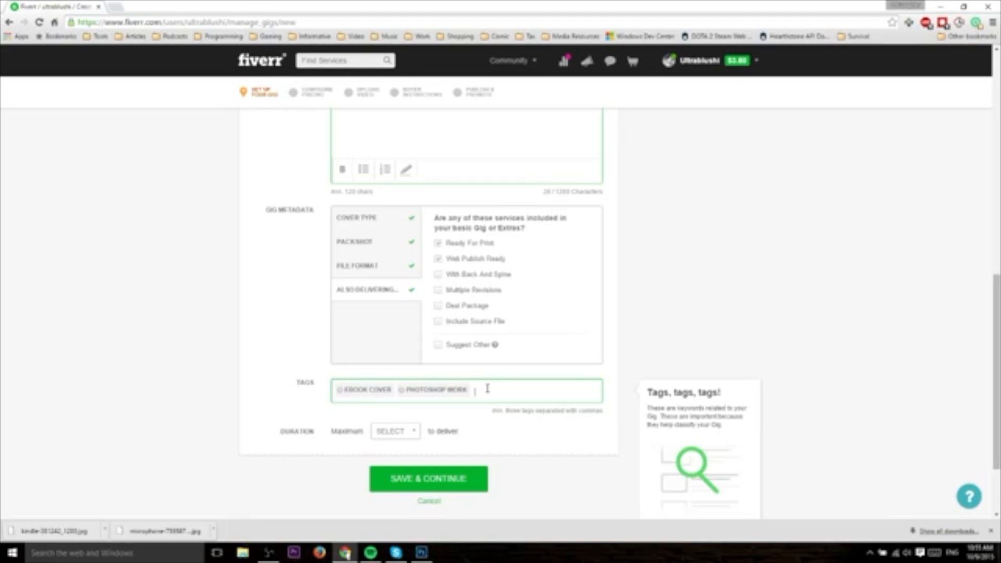
type("jpg export")
key("Return")
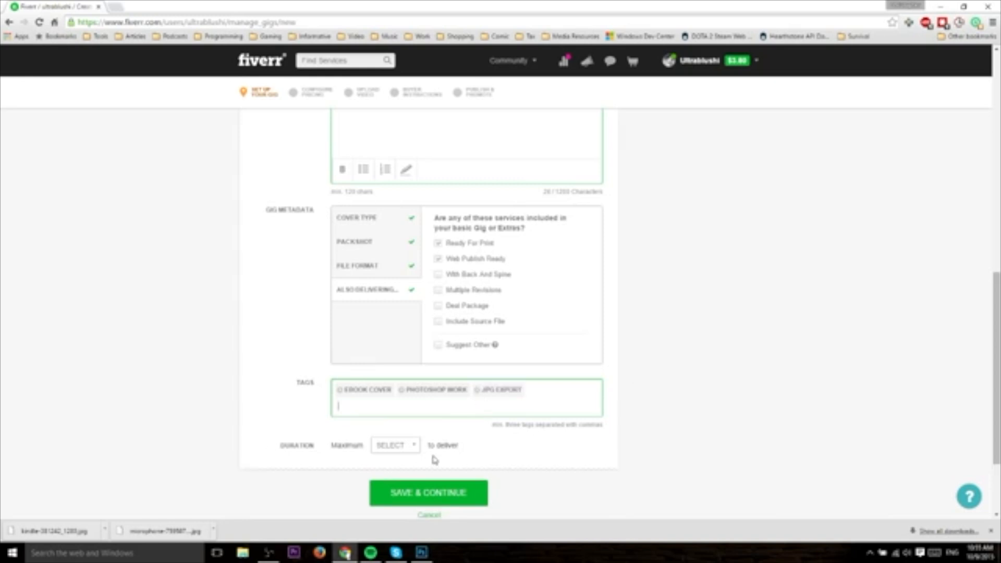
Step: Set the gig's maximum delivery duration to 3 days and save the gig setup
left_click(411, 446)
scroll(442, 419, "down", 1)
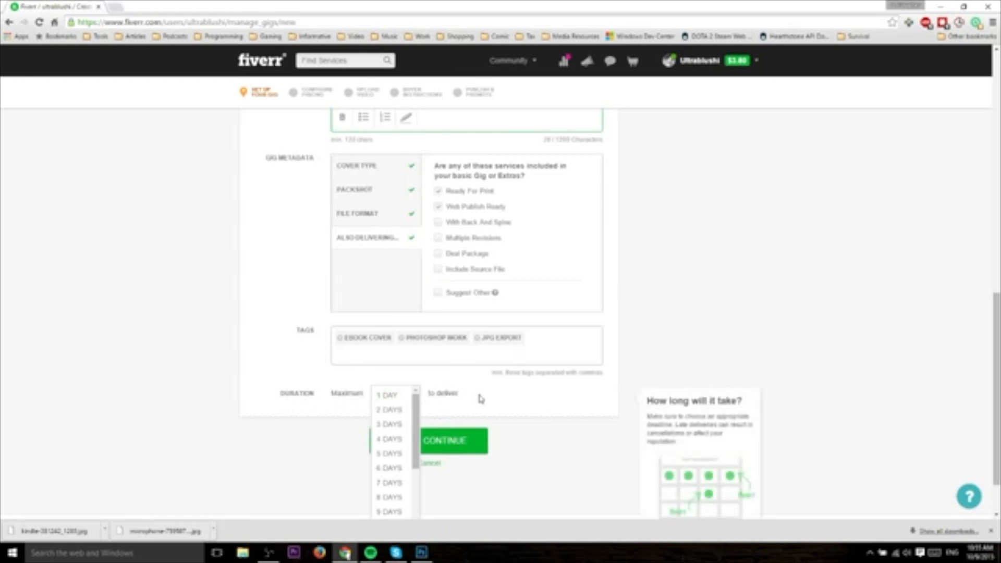
scroll(478, 398, "down", 1)
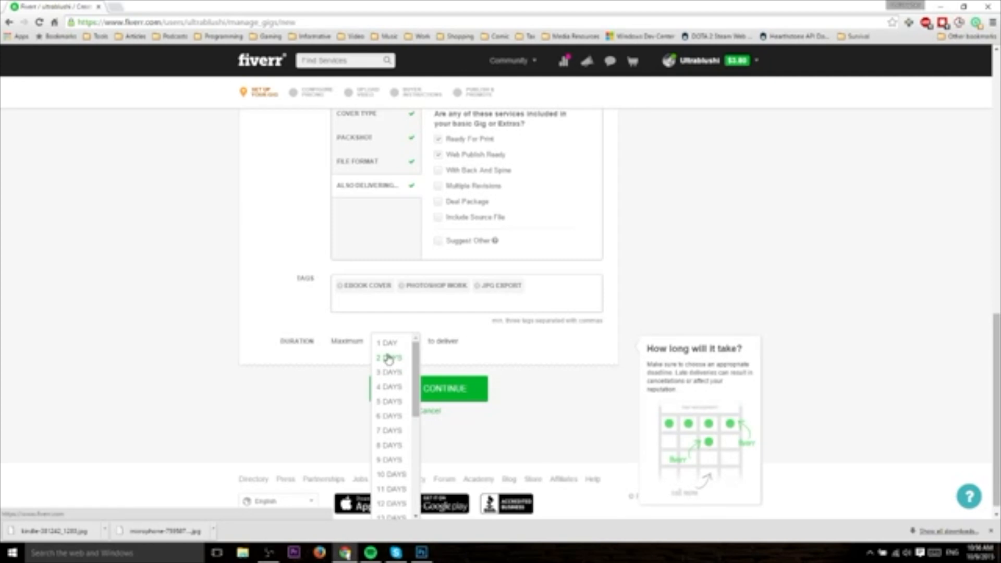
left_click(390, 373)
left_click(400, 342)
left_click(487, 348)
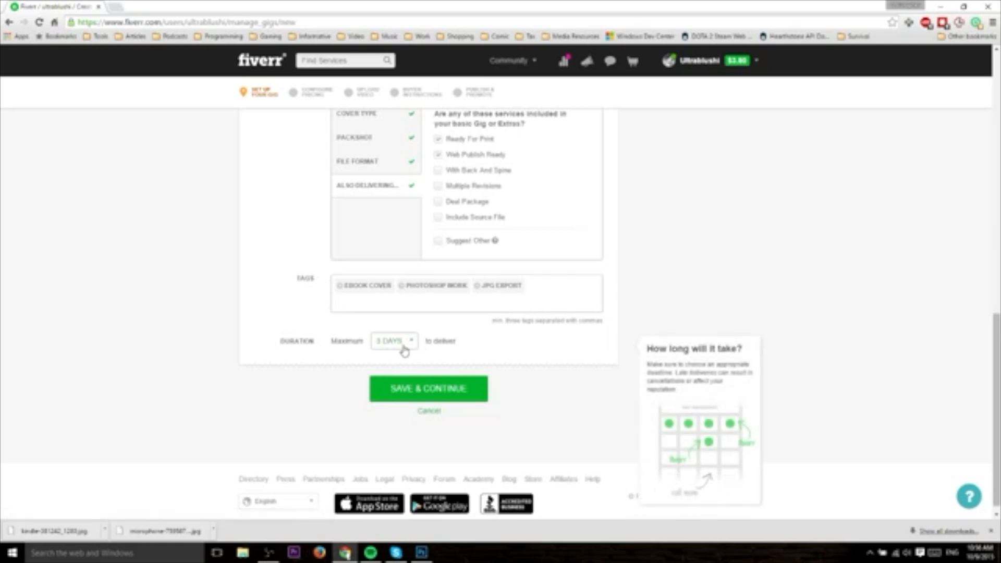
scroll(468, 403, "down", 1)
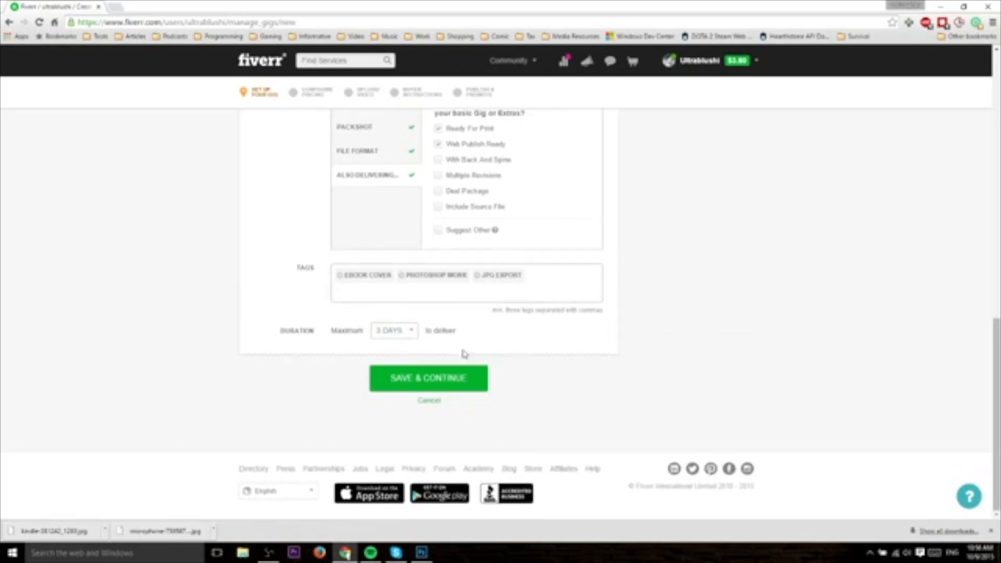
left_click(447, 384)
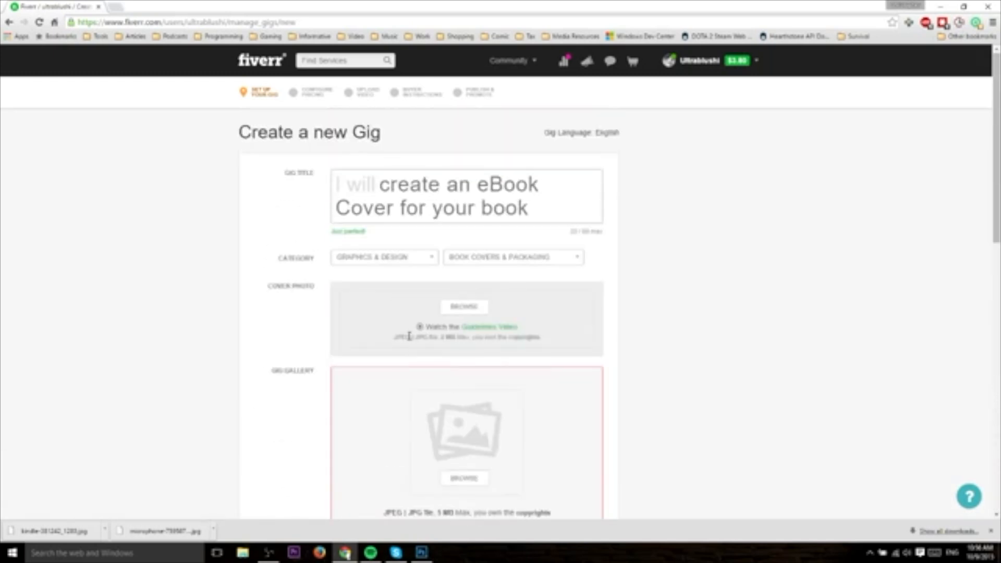
Step: Upload the Kindle eBook Cover Creation image from the Desktop to the gig gallery
scroll(410, 338, "down", 4)
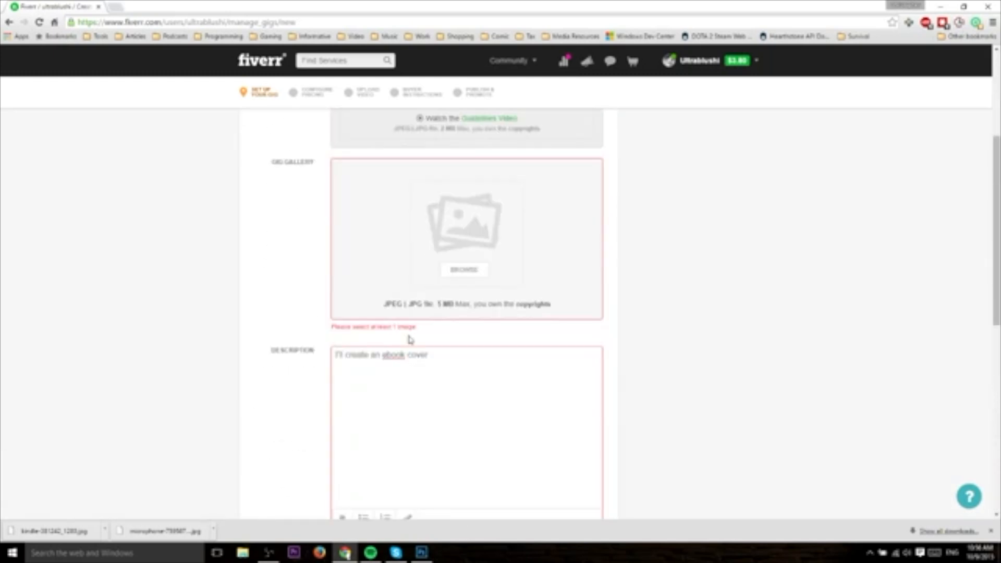
left_click(466, 271)
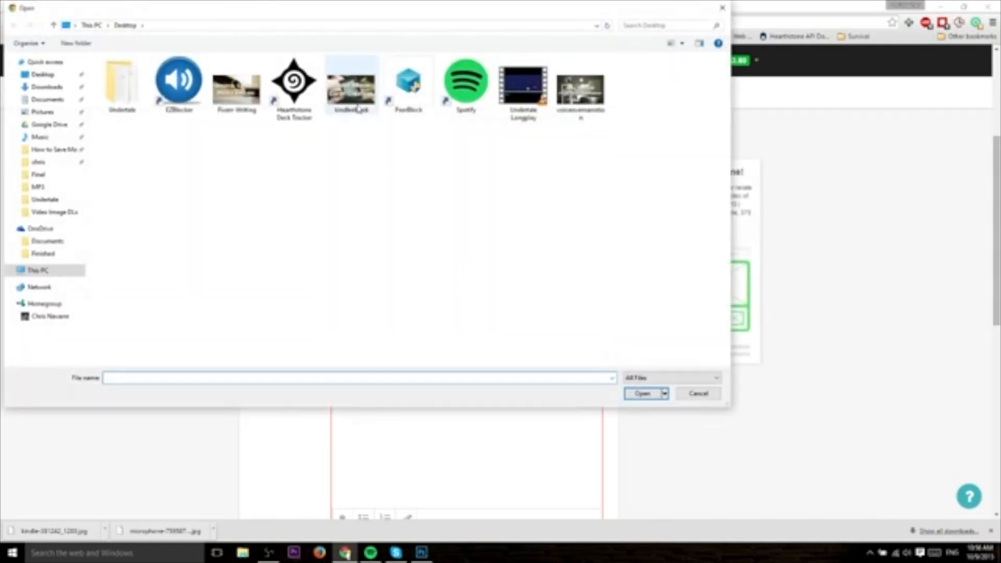
double_click(352, 96)
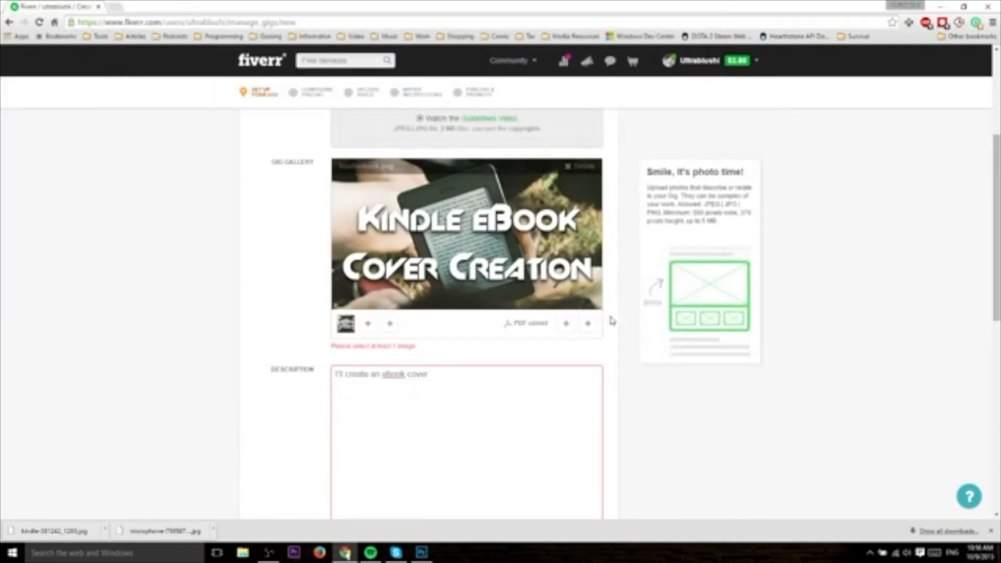
Step: Try to lengthen the description by pasting "I'll create an ebook cover" repeatedly below the first line, and save the gig
scroll(630, 318, "down", 3)
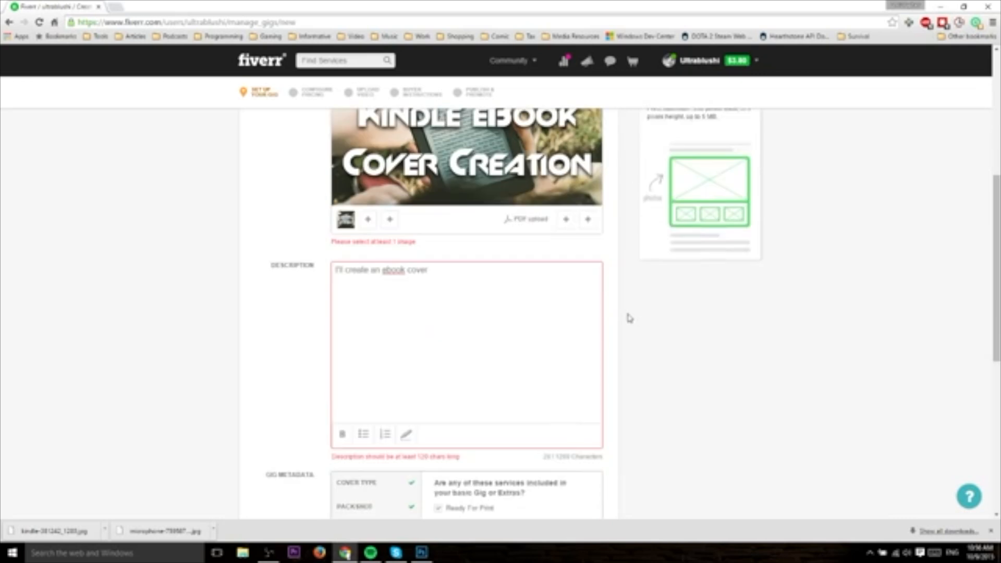
left_click(446, 248)
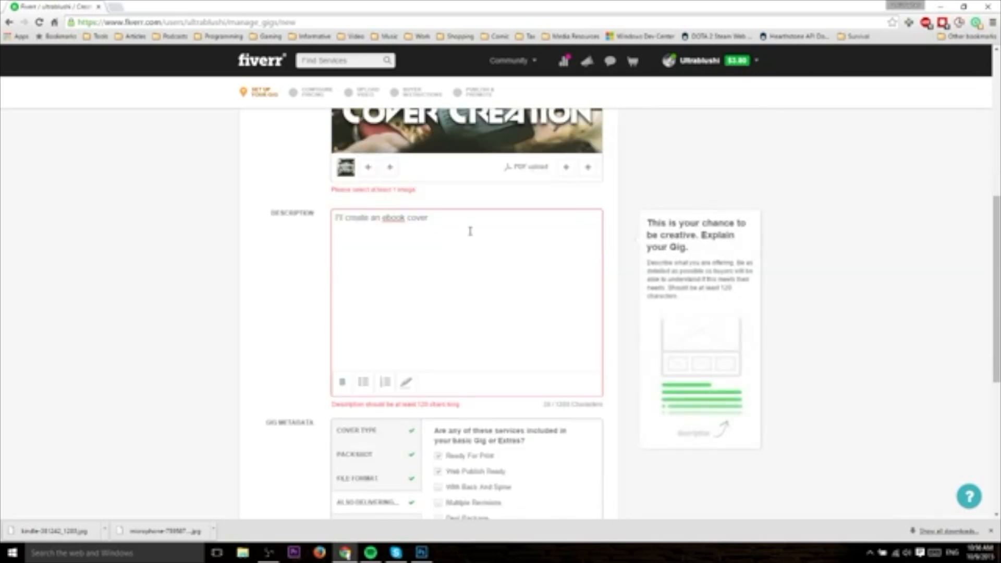
left_click_drag(483, 223, 311, 226)
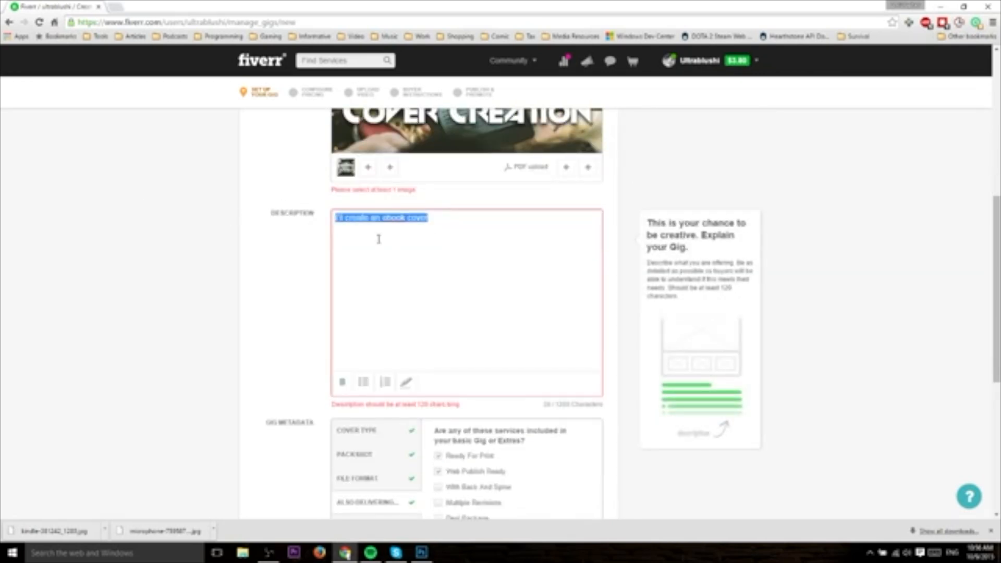
left_click(445, 238)
key("ctrl+v")
key("ctrl+v")
key("ctrl+v")
key("ctrl+v")
key("ctrl+v")
key("ctrl+v")
key("ctrl+v")
key("ctrl+v")
key("ctrl+v")
key("ctrl+v")
key("ctrl+v")
key("ctrl+v")
key("ctrl+v")
key("ctrl+v")
key("ctrl+v")
key("ctrl+v")
key("ctrl+v")
key("ctrl+v")
key("ctrl+v")
key("ctrl+v")
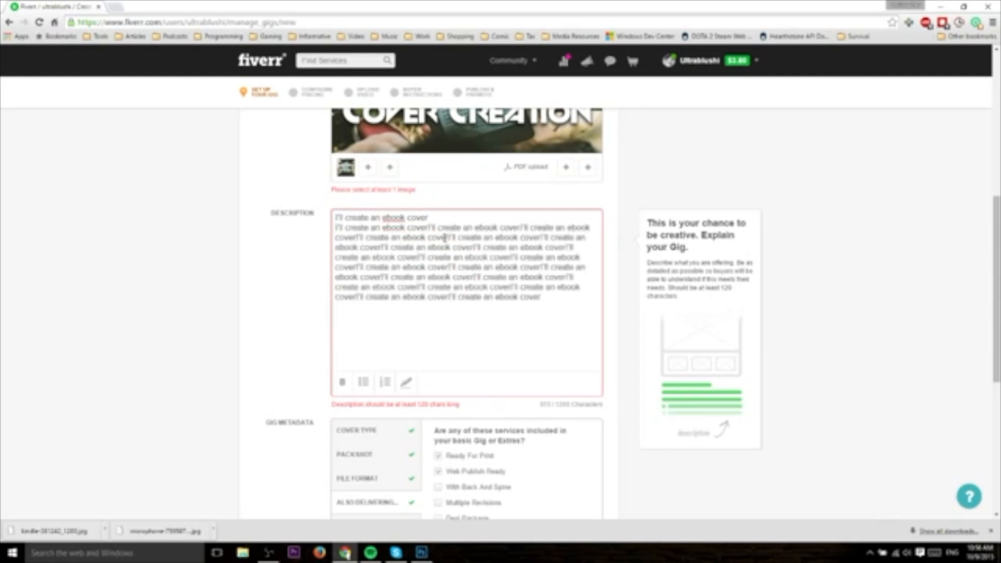
scroll(445, 238, "down", 5)
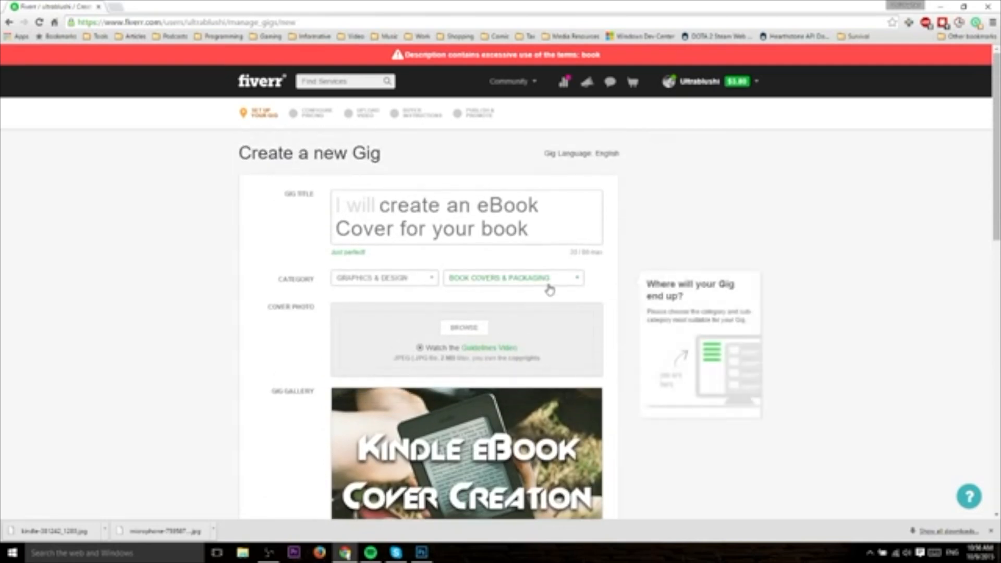
Step: Delete the repeated sentences from the description, keeping only its first line
scroll(550, 290, "down", 6)
left_click_drag(543, 303, 443, 218)
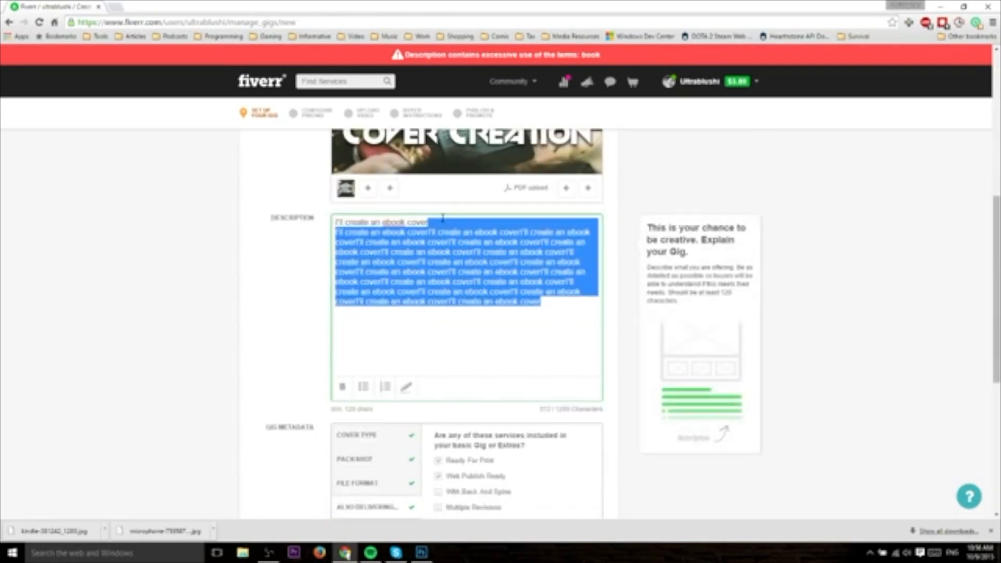
key("BackSpace")
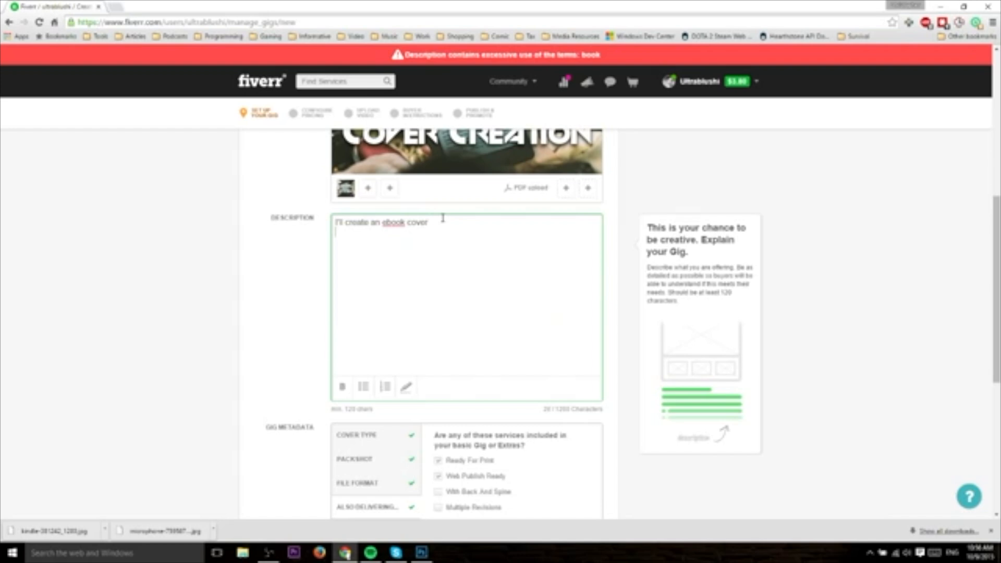
Step: Add "You dont want people spamming your site", "with cheap gigs" and "only the real people are the best for this site" as description lines, and save
key("Return")
type("You dont want people s")
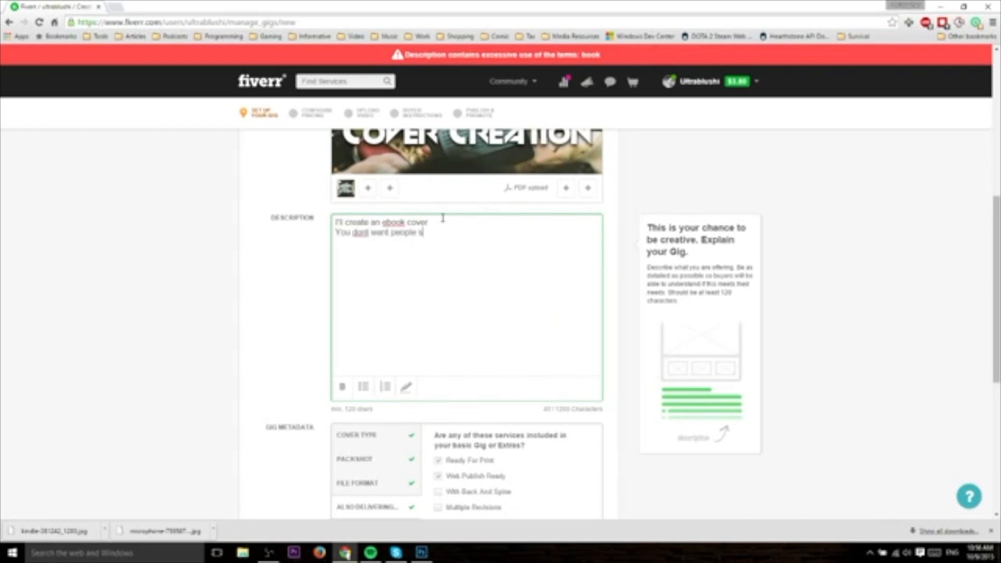
type("pamming your site")
key("Return")
type("with cheap gigs")
key("Return")
type("only the real p")
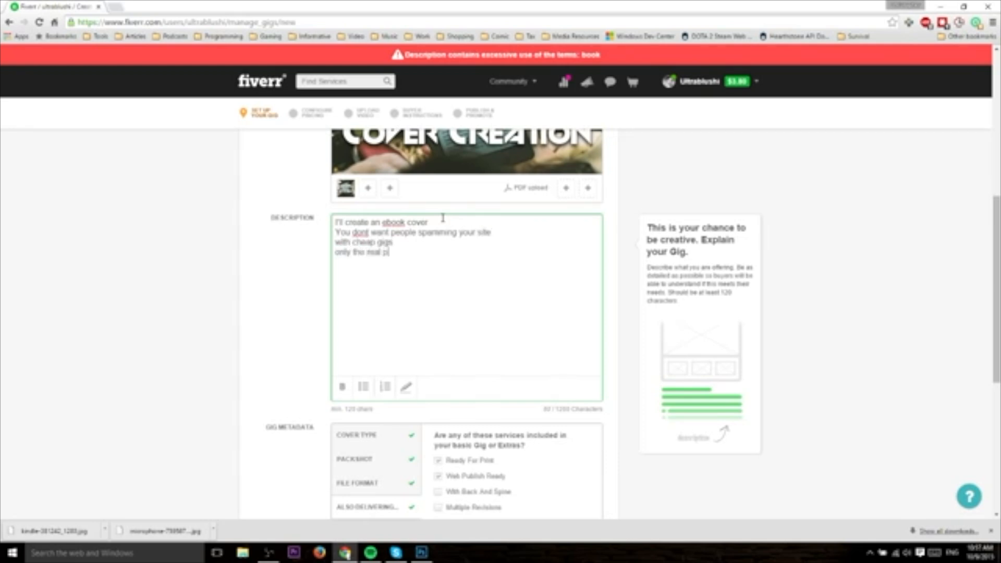
type("eople are the best for this site")
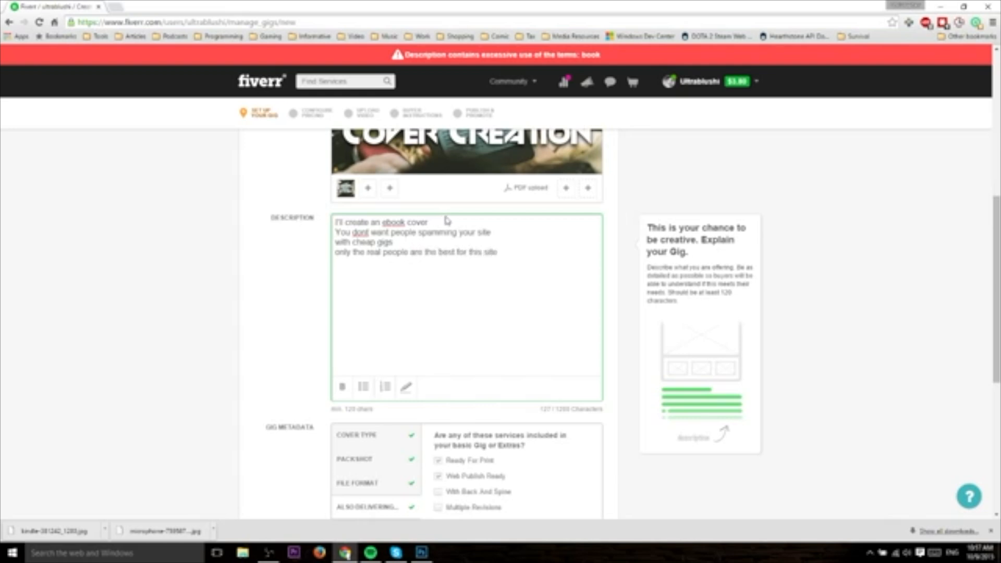
scroll(445, 221, "down", 6)
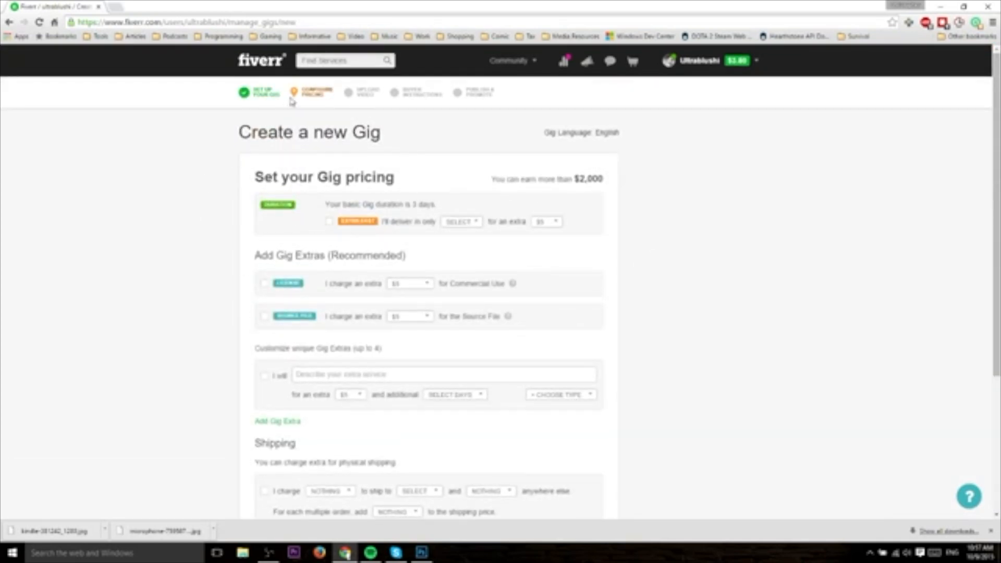
Step: Offer extra-fast delivery in 1 day and enable the paid source file extra
left_click(329, 221)
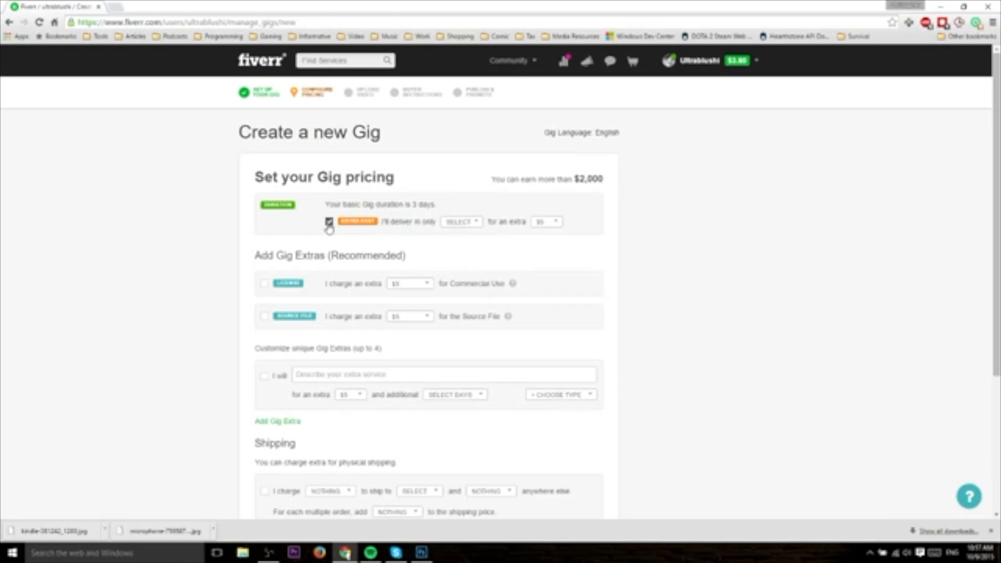
left_click(475, 228)
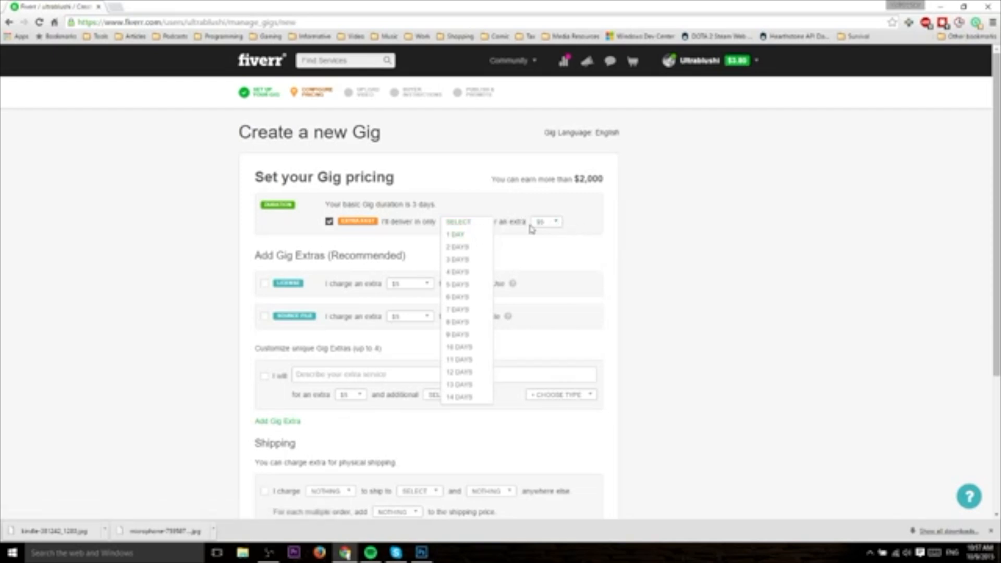
left_click(481, 235)
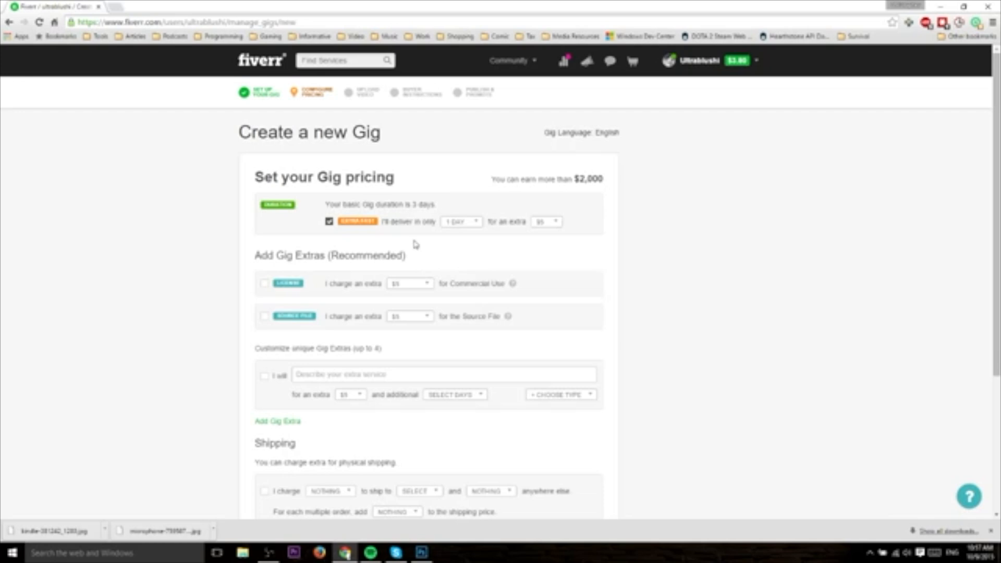
mouse_move(517, 246)
scroll(520, 251, "down", 2)
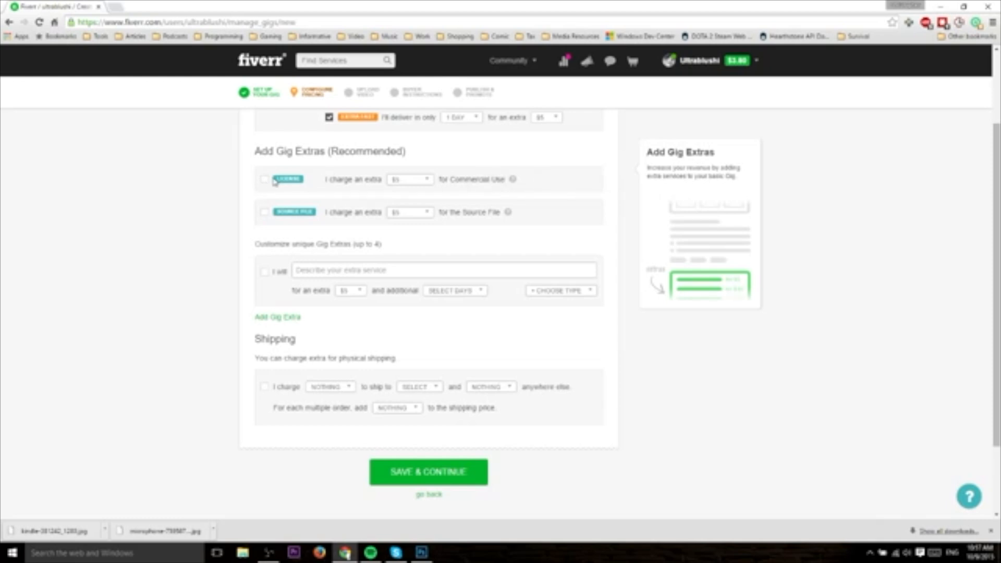
left_click(264, 212)
mouse_move(510, 215)
scroll(479, 269, "down", 1)
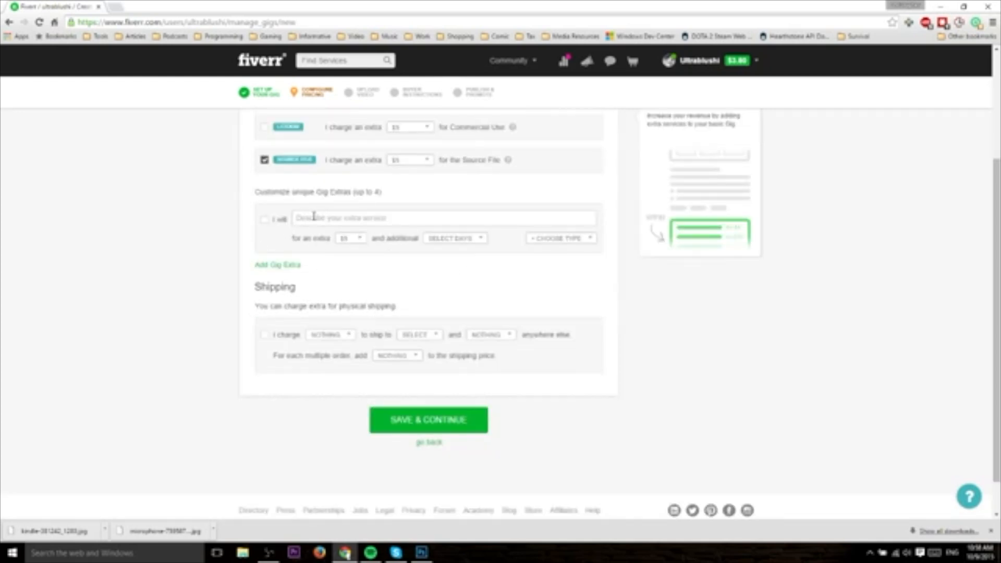
Step: Enable a custom gig extra and check which additional days and extra types it offers
scroll(327, 201, "up", 1)
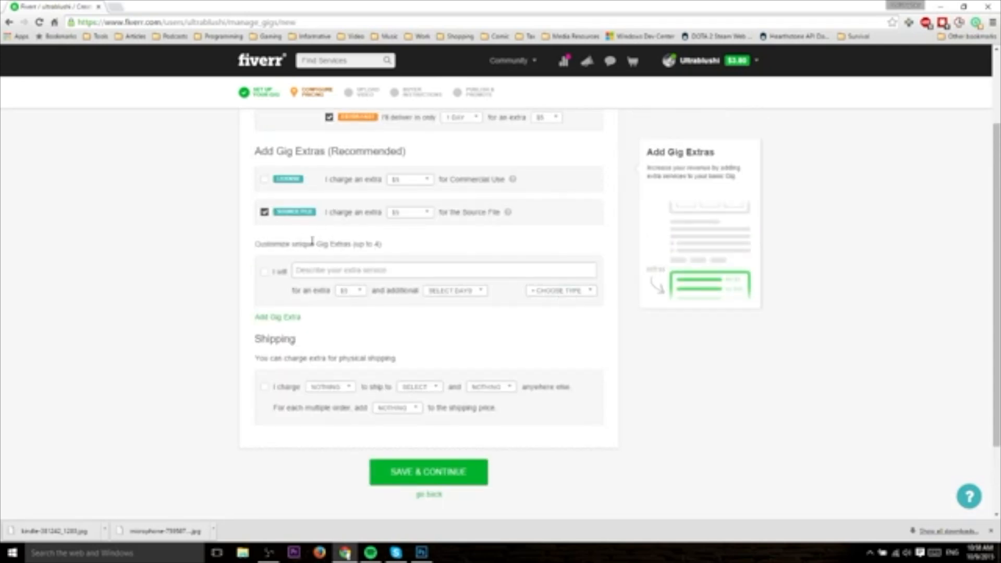
left_click(307, 273)
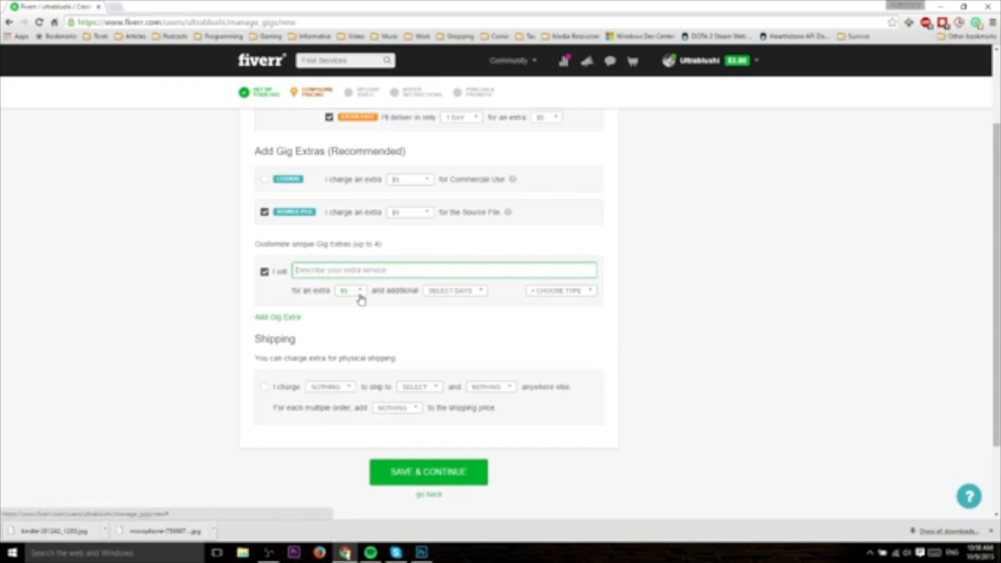
left_click(446, 292)
left_click(554, 292)
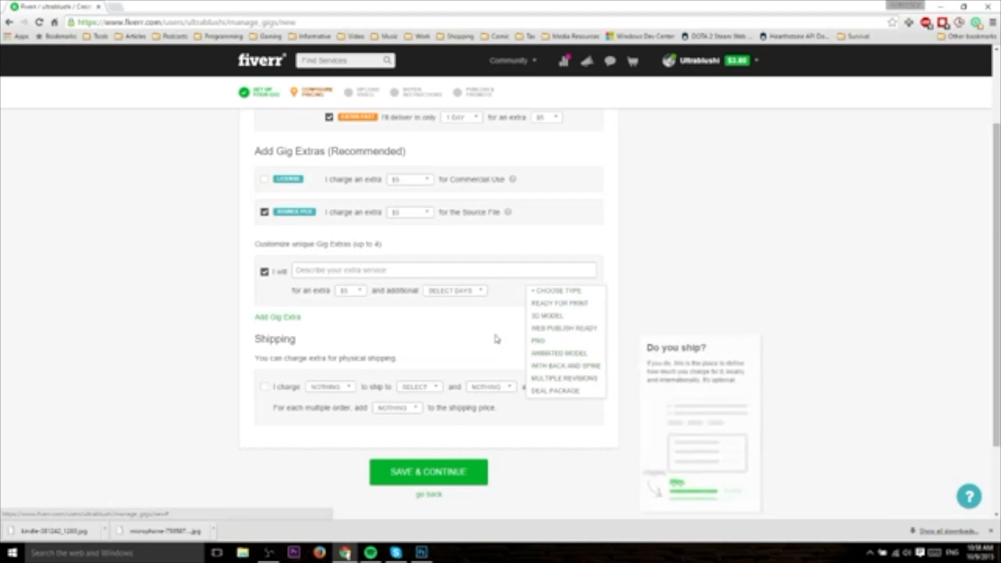
scroll(496, 335, "down", 2)
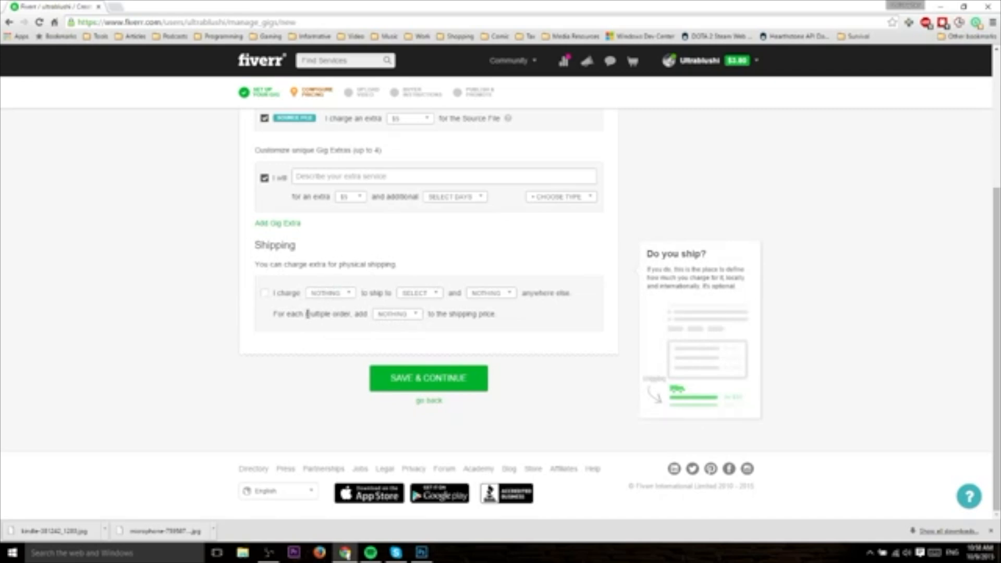
left_click_drag(311, 264, 414, 266)
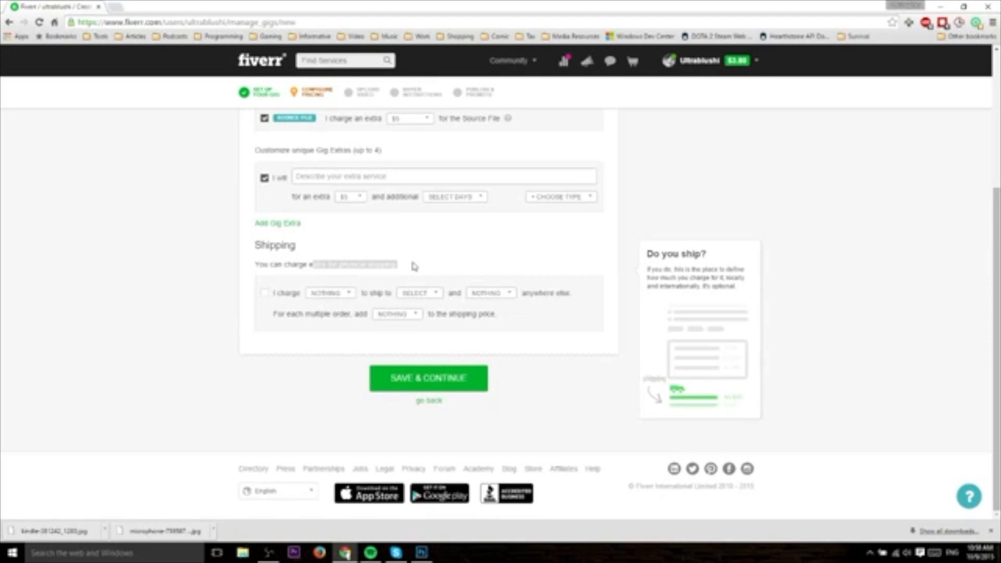
left_click_drag(415, 266, 310, 264)
left_click(310, 264)
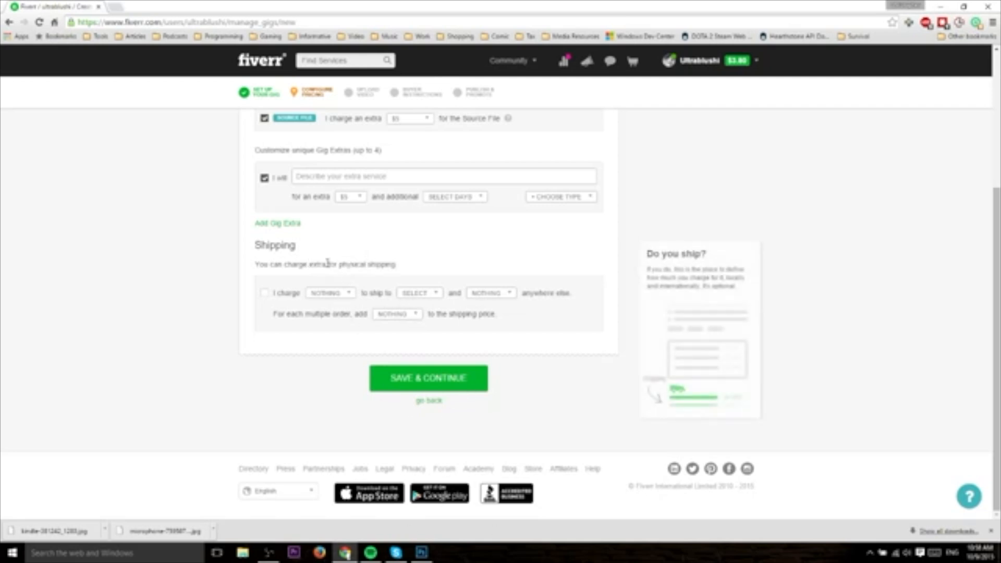
Step: Turn off the empty custom gig extra and save the gig pricing
left_click(452, 372)
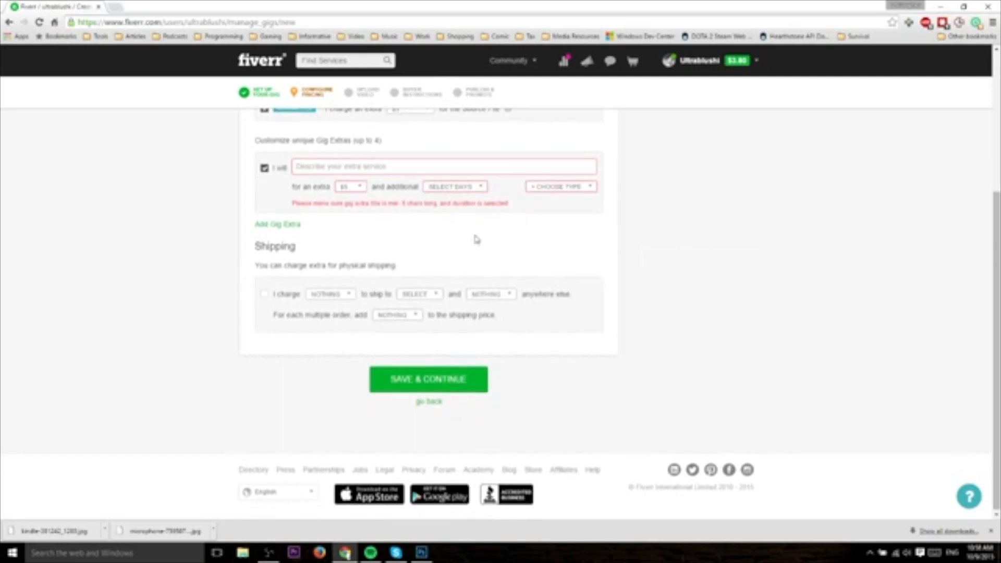
scroll(330, 334, "down", 4)
left_click(264, 167)
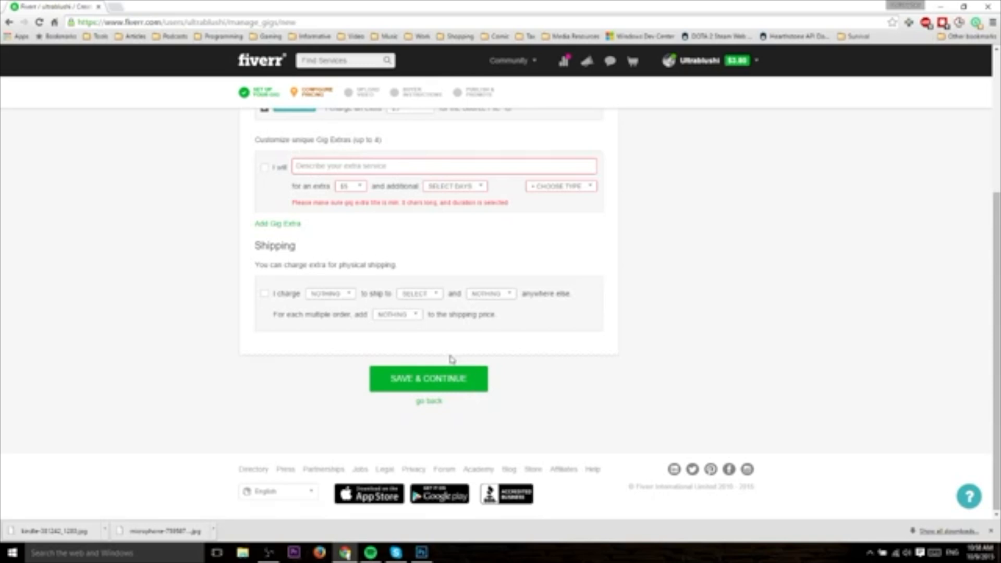
left_click(455, 379)
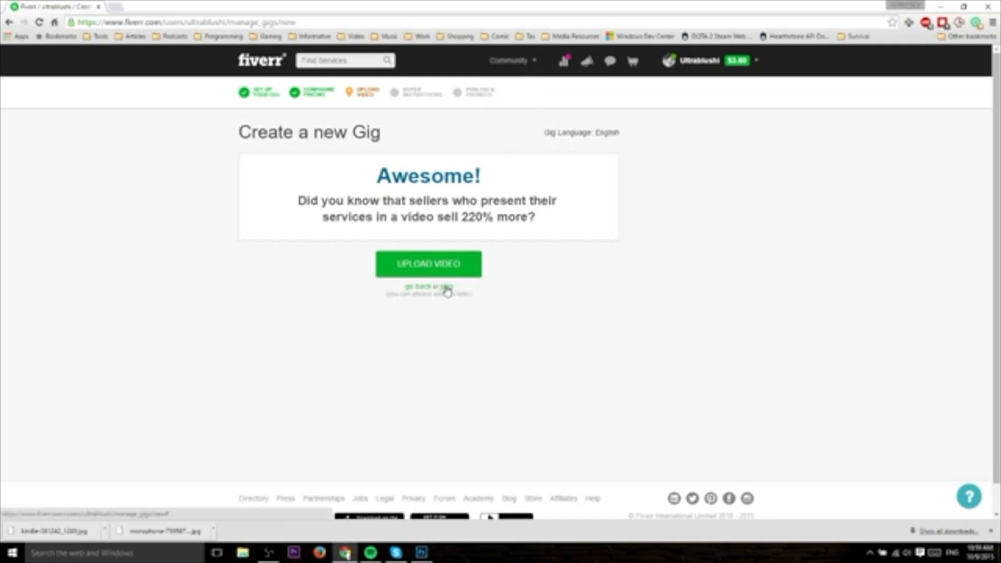
Step: Skip the video upload and continue to the buyer instructions
left_click_drag(302, 201, 569, 218)
left_click(569, 218)
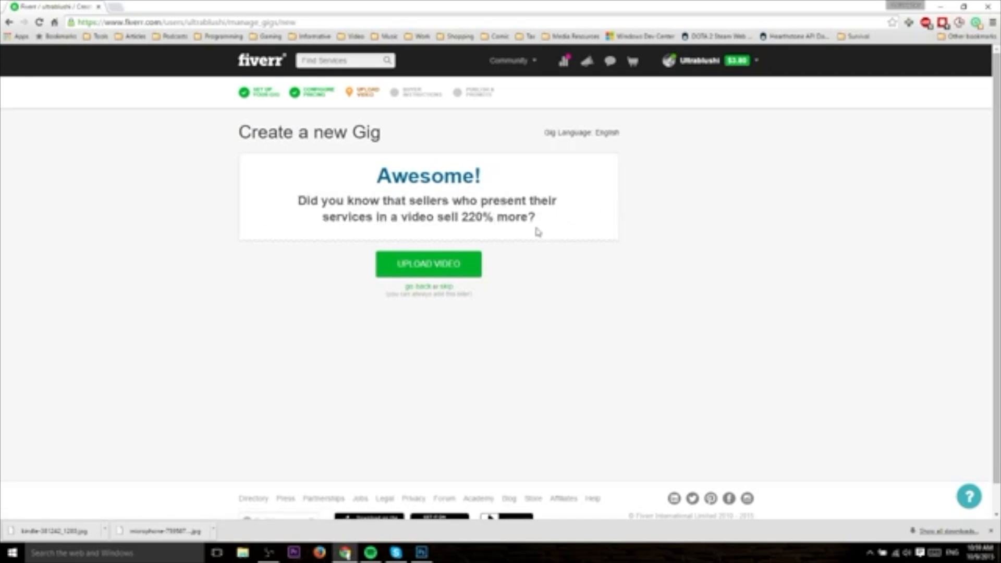
left_click(447, 288)
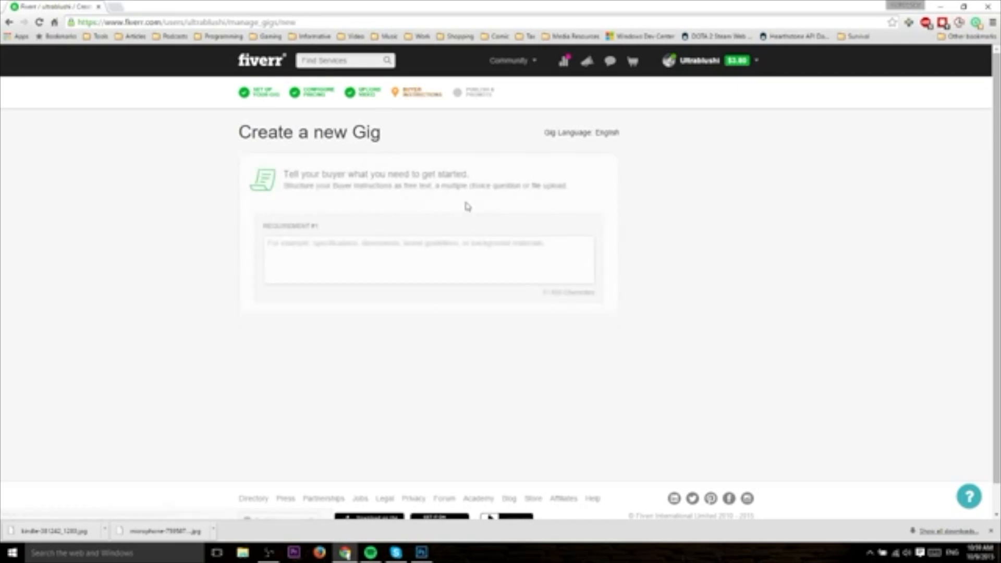
Step: Examine the Multiple Answer and Attached File answer types for the first buyer requirement, and return it to Free Text
left_click(456, 253)
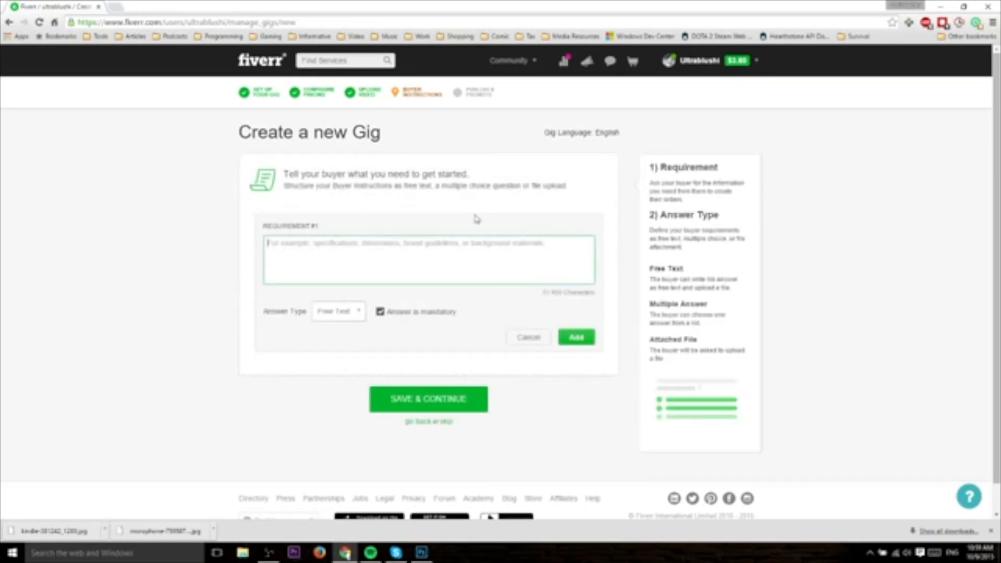
left_click(348, 310)
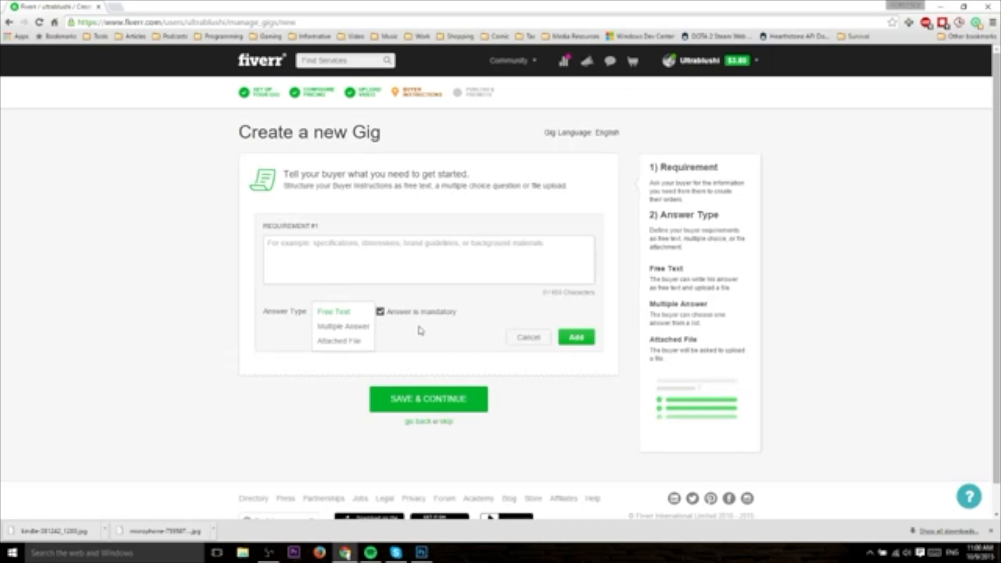
left_click(358, 327)
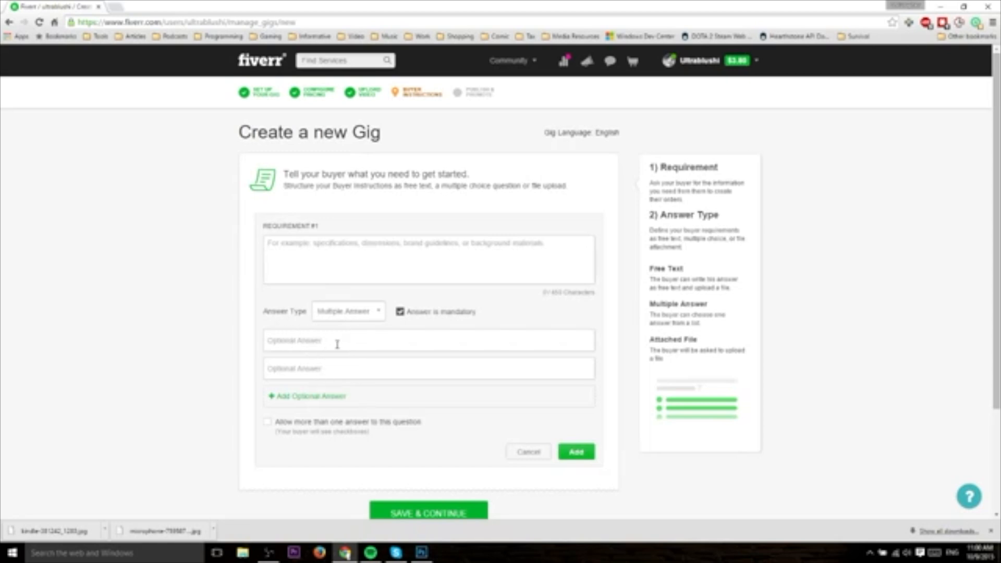
left_click(361, 311)
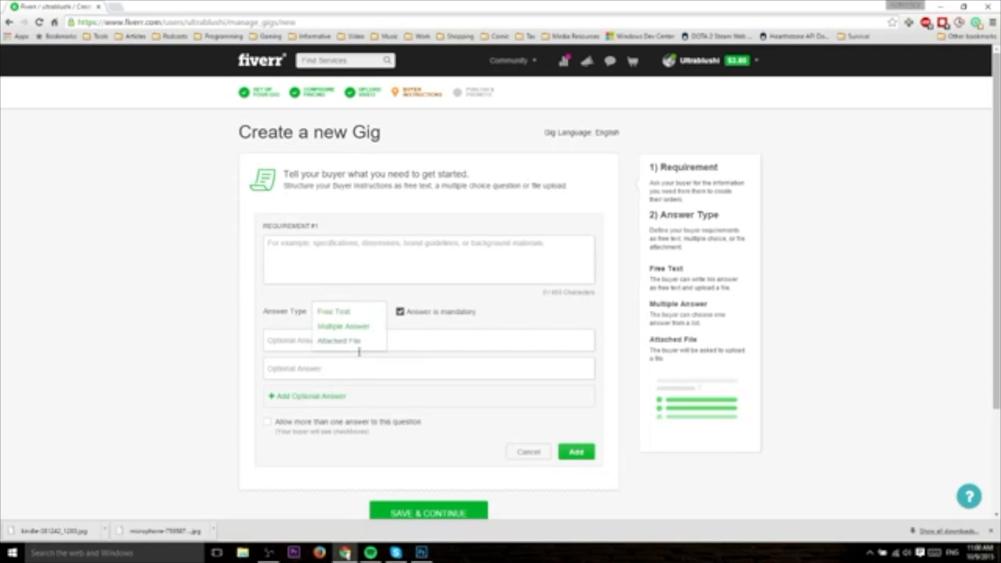
left_click(358, 342)
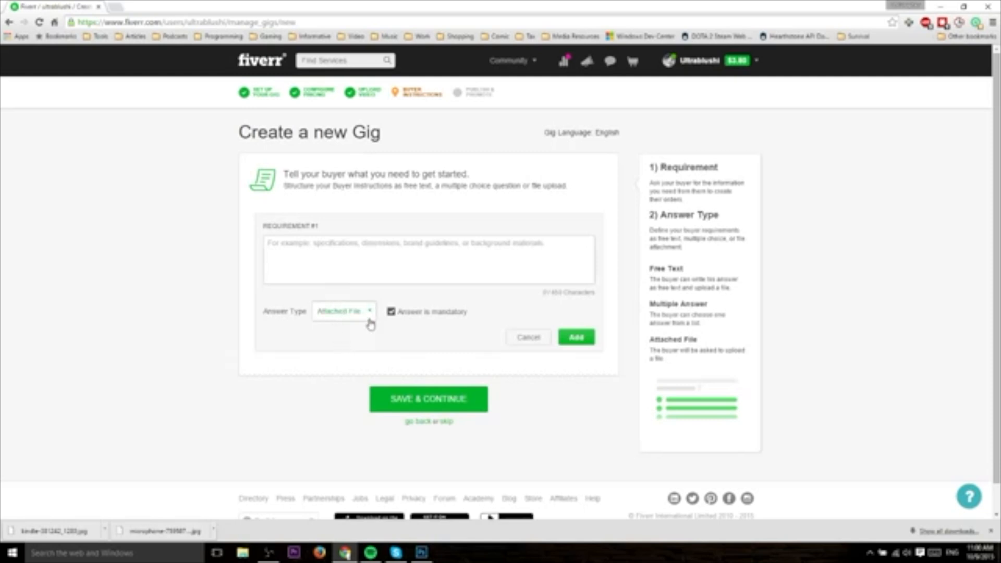
left_click(350, 312)
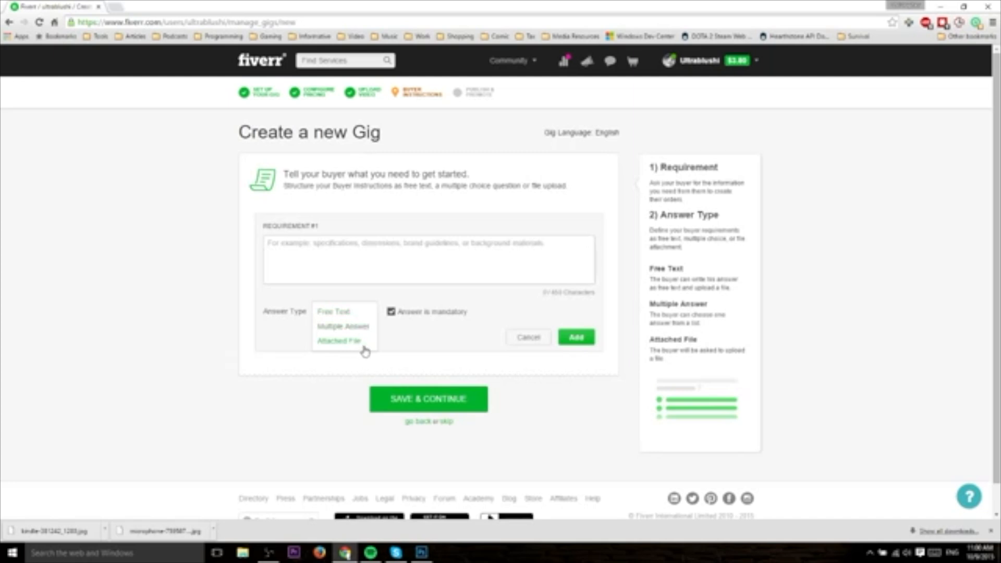
left_click(359, 342)
left_click(351, 314)
left_click(361, 311)
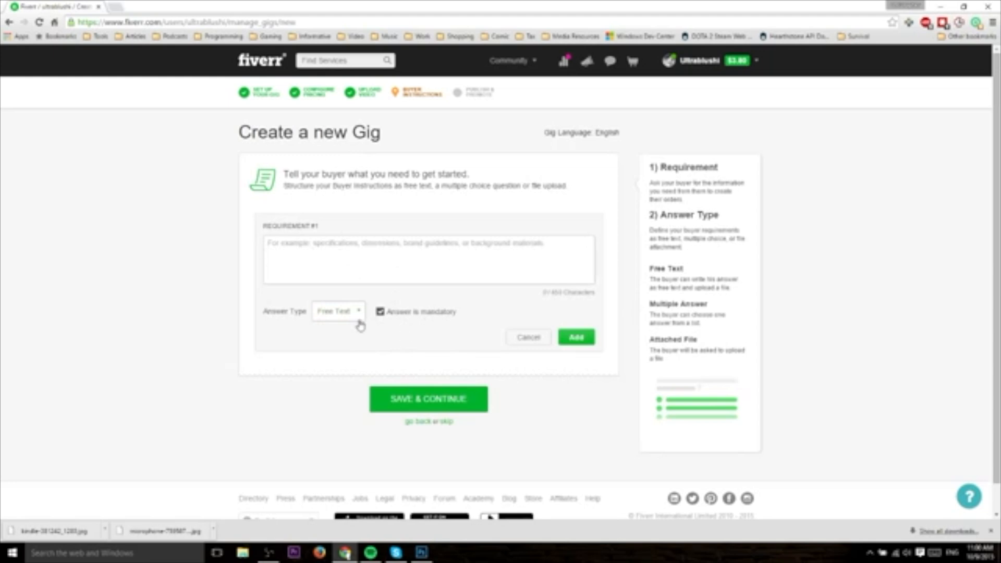
Step: Add a first buyer requirement reading "Something" with a mandatory free-text answer
left_click_drag(324, 228, 232, 228)
left_click(305, 227)
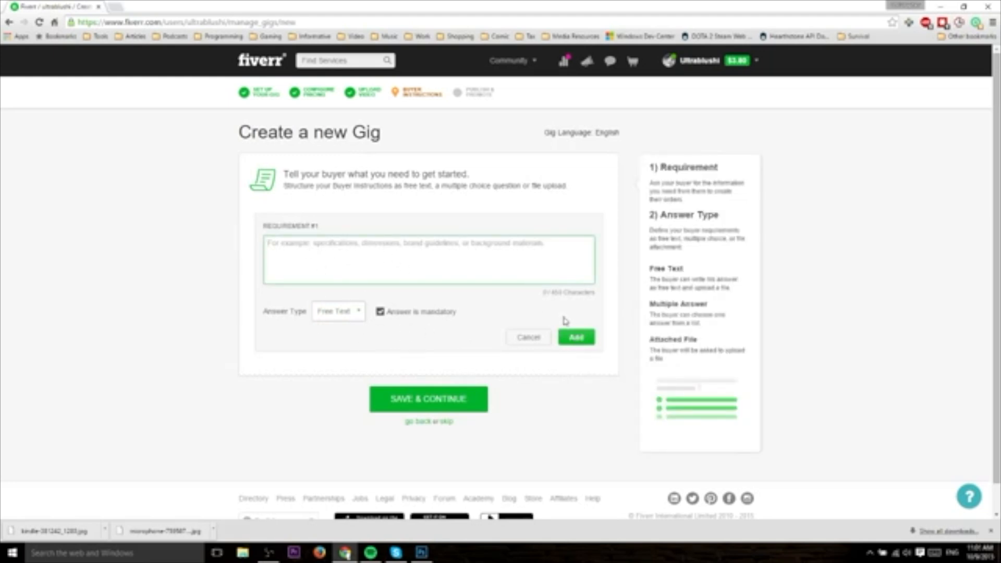
type("Something")
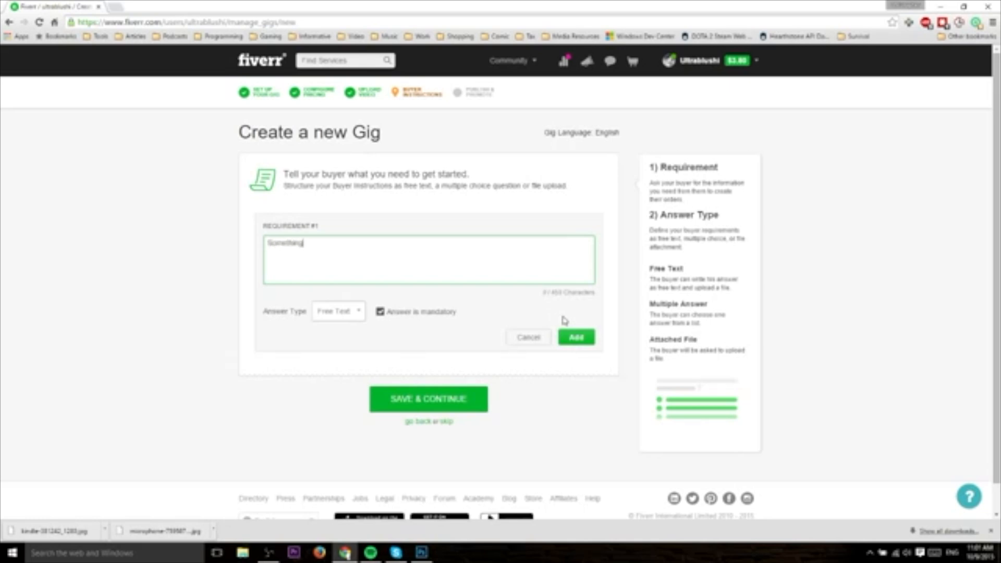
left_click(577, 342)
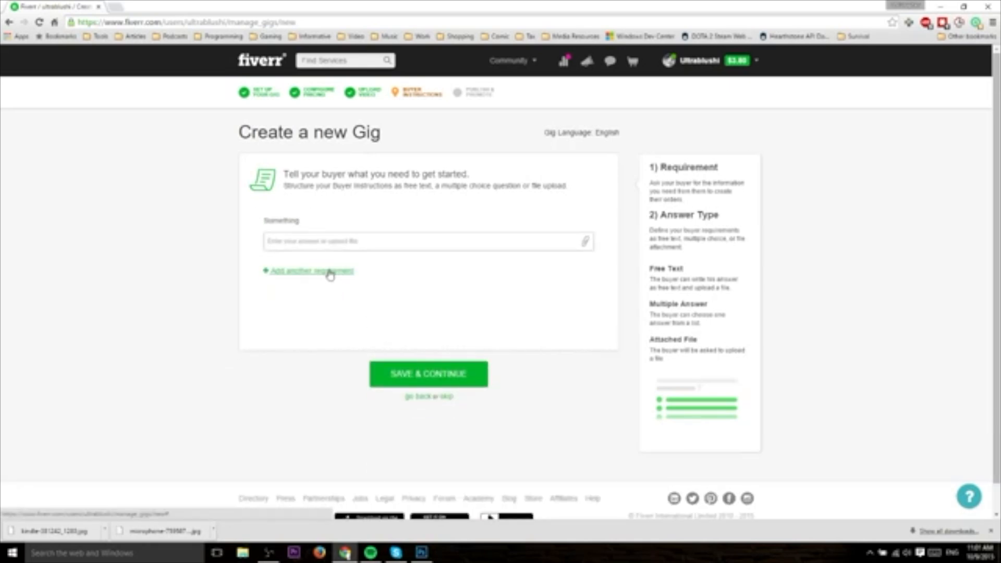
Step: Add a second mandatory requirement reading "The file please" with the Attached File answer type, and save the buyer instructions
left_click(331, 271)
left_click(337, 312)
left_click(344, 339)
left_click(353, 260)
type("The file please")
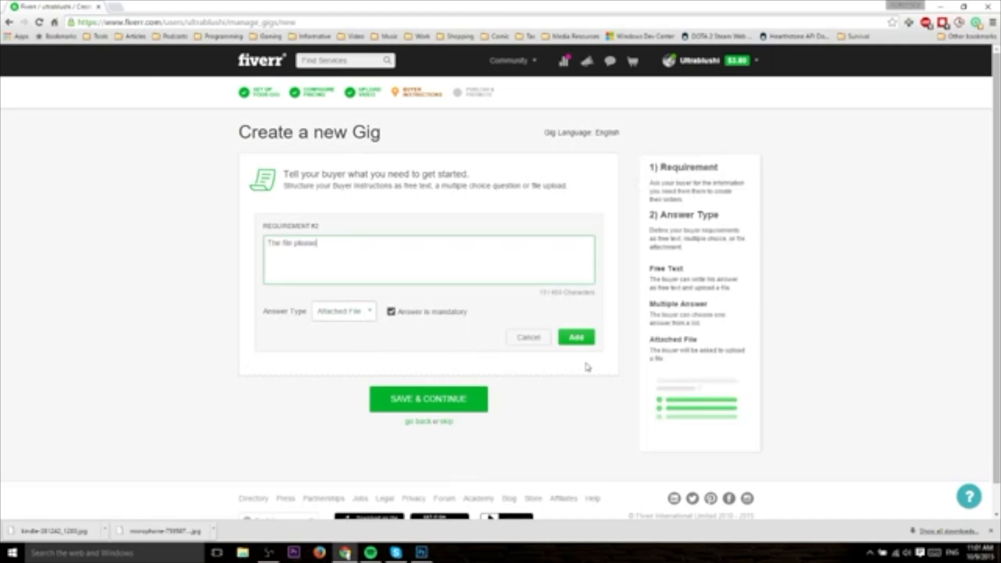
left_click(584, 337)
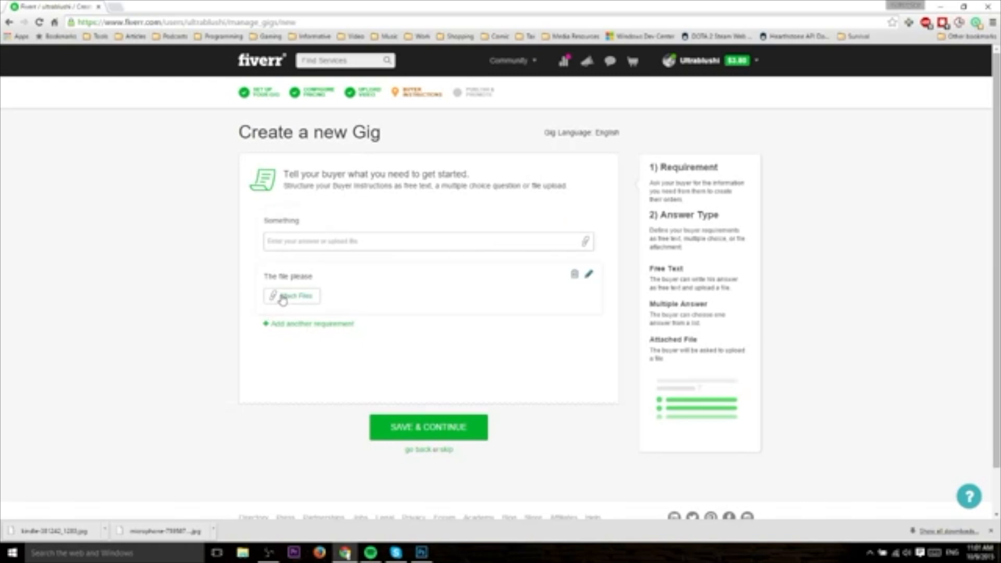
left_click(441, 432)
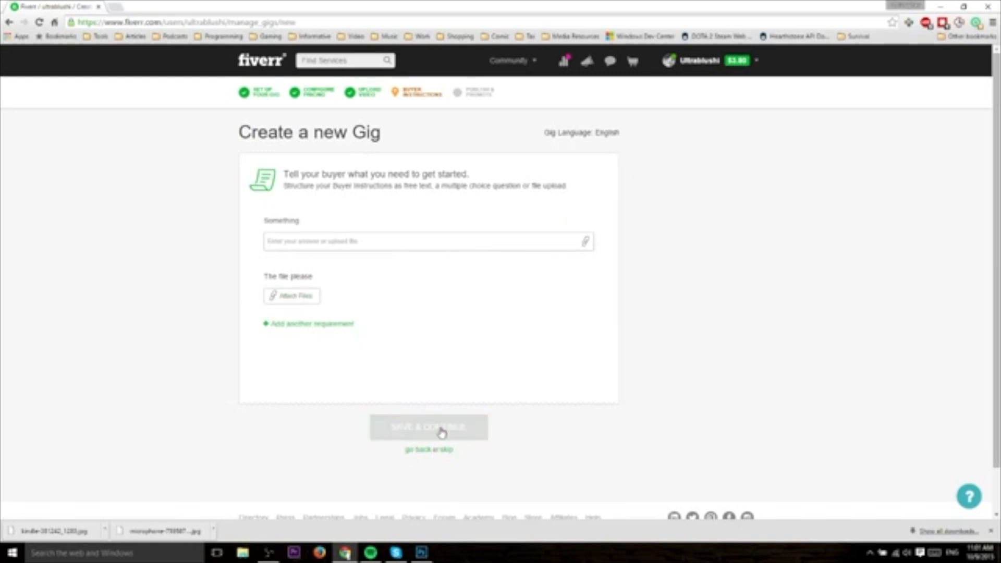